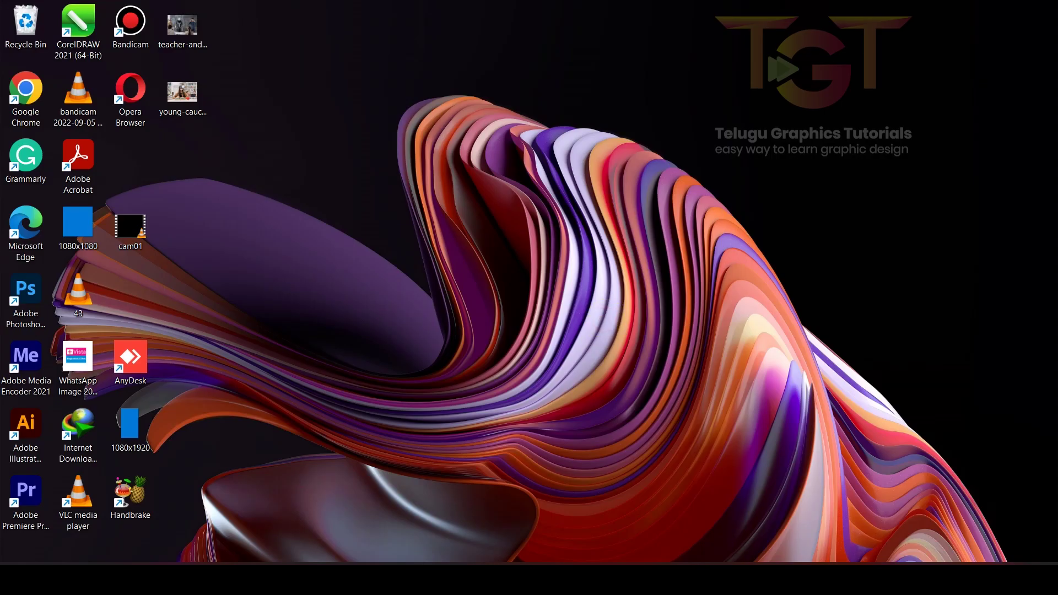
# Switch to Photoshop and create a new 36 x 12 inch document at 300 pixels/inch in RGB Color with a white background
pyautogui.click(723, 576)
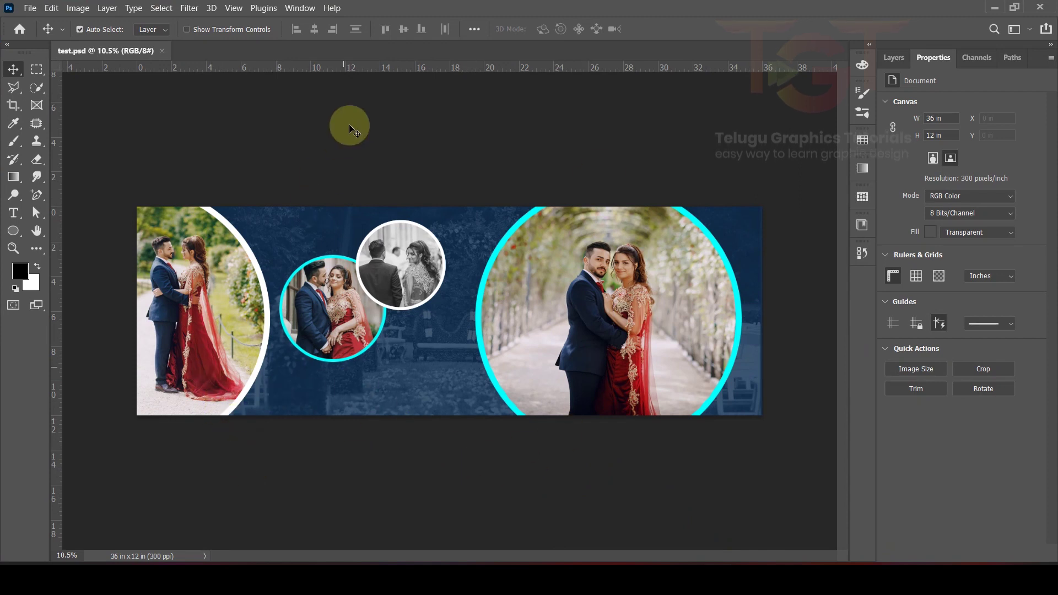
pyautogui.click(30, 8)
pyautogui.click(38, 21)
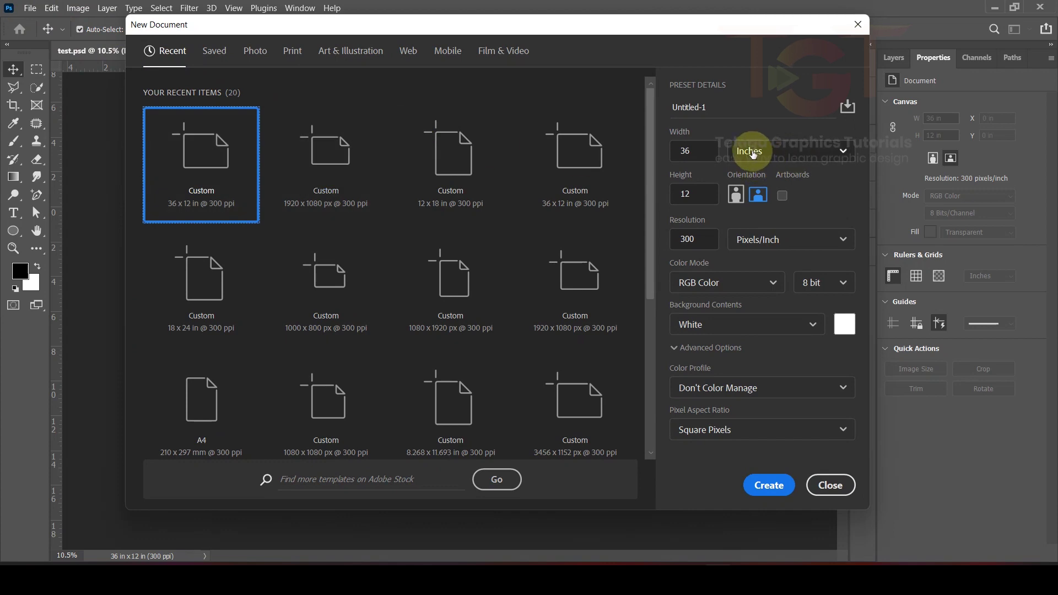
pyautogui.click(768, 152)
pyautogui.click(768, 148)
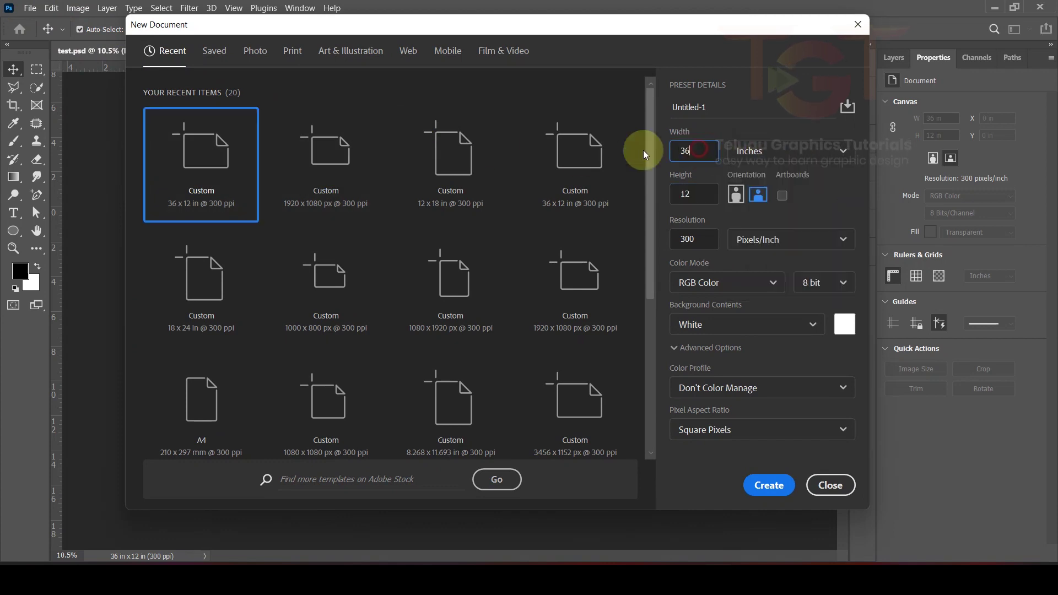
pyautogui.press('Tab')
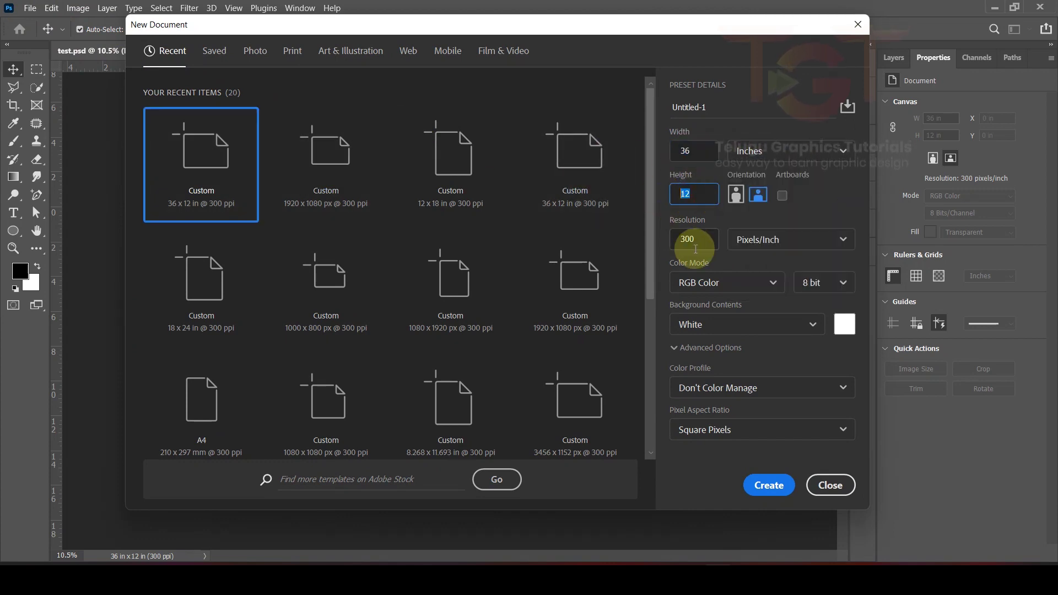
pyautogui.press('Tab')
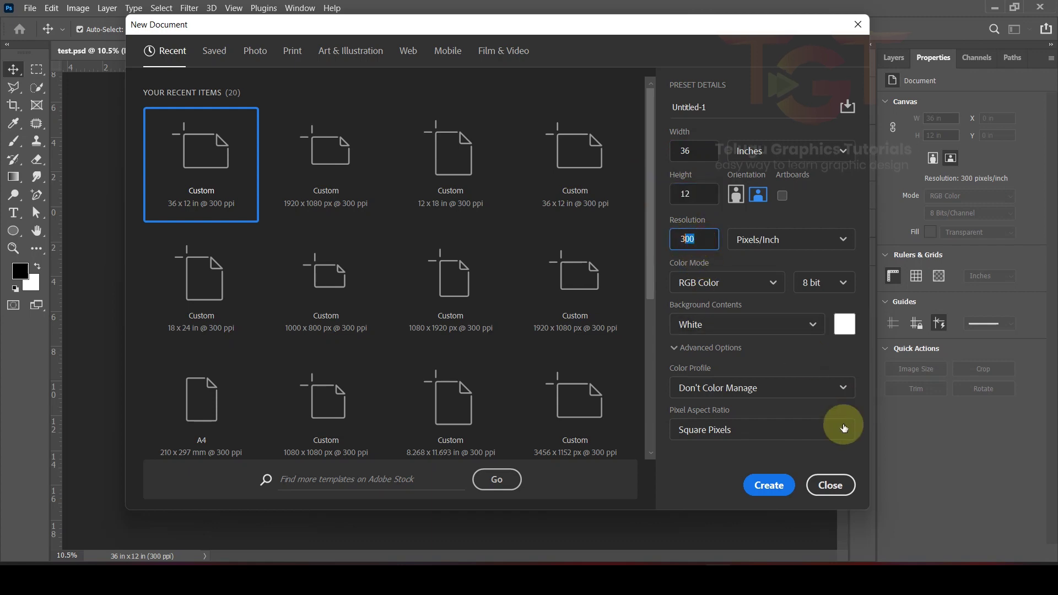
pyautogui.click(766, 485)
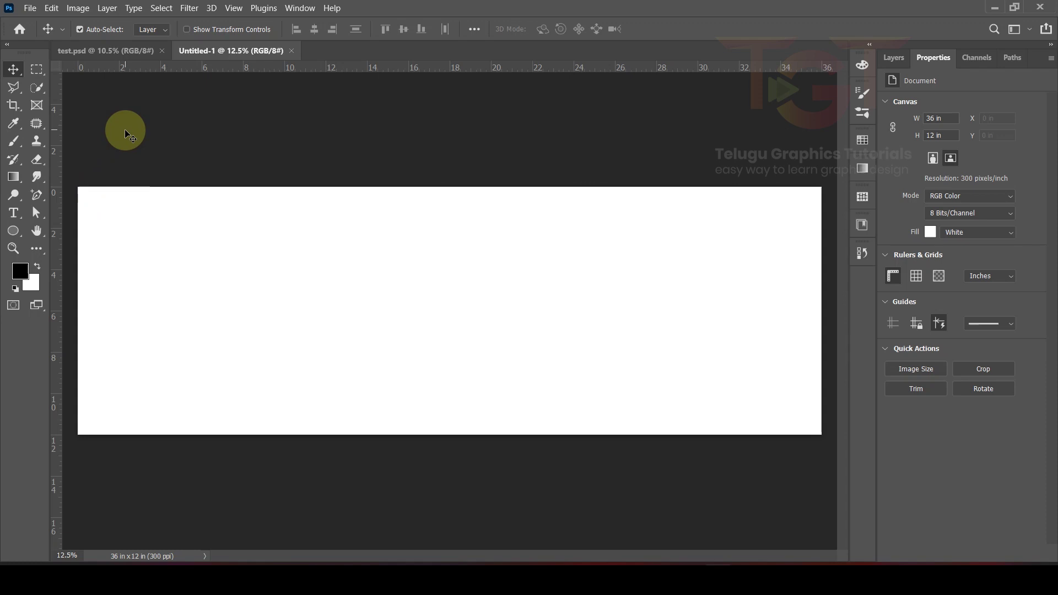
# Add a vertical and a horizontal guide crossing at the centre of the canvas
pyautogui.moveTo(64, 236); pyautogui.dragTo(450, 240)
pyautogui.moveTo(441, 67); pyautogui.dragTo(437, 243)
pyautogui.moveTo(437, 242); pyautogui.dragTo(438, 311)
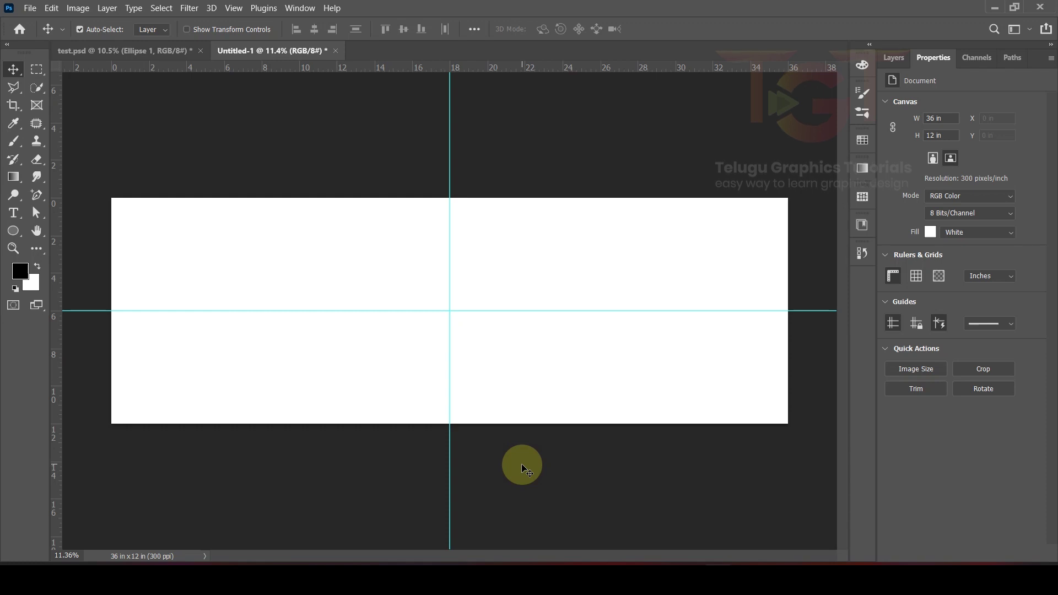
# Draw a black circle about 10.4 in across on the right half of the canvas with the Ellipse tool
pyautogui.click(9, 232)
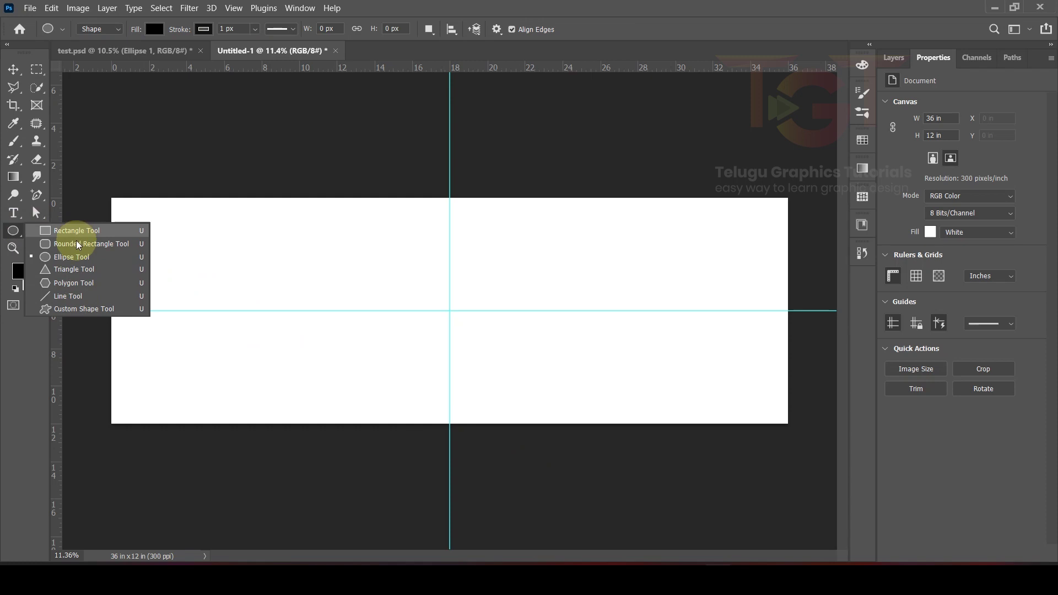
pyautogui.click(67, 256)
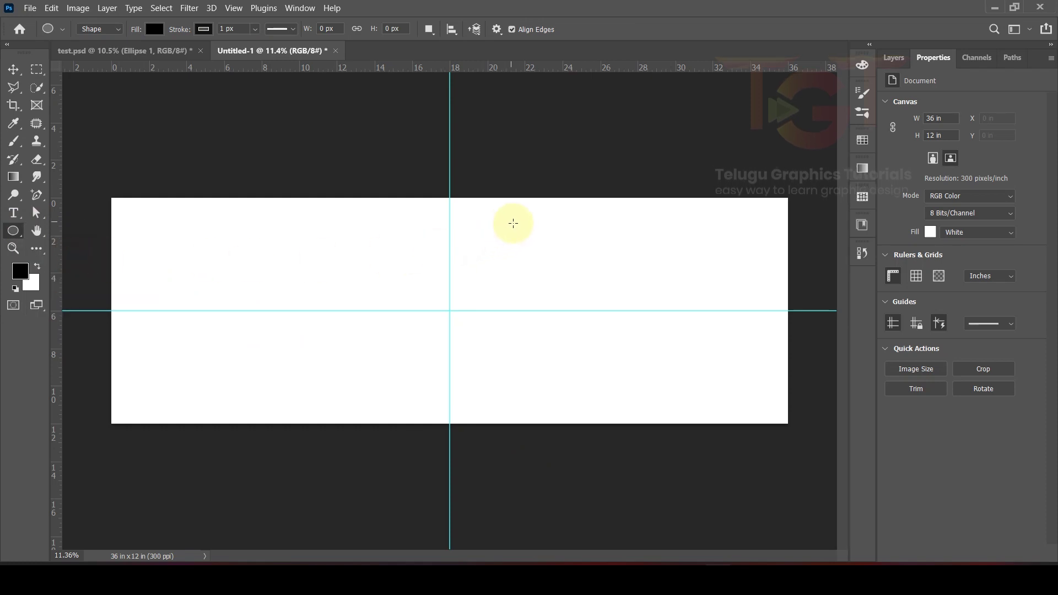
pyautogui.moveTo(509, 223); pyautogui.dragTo(711, 419)
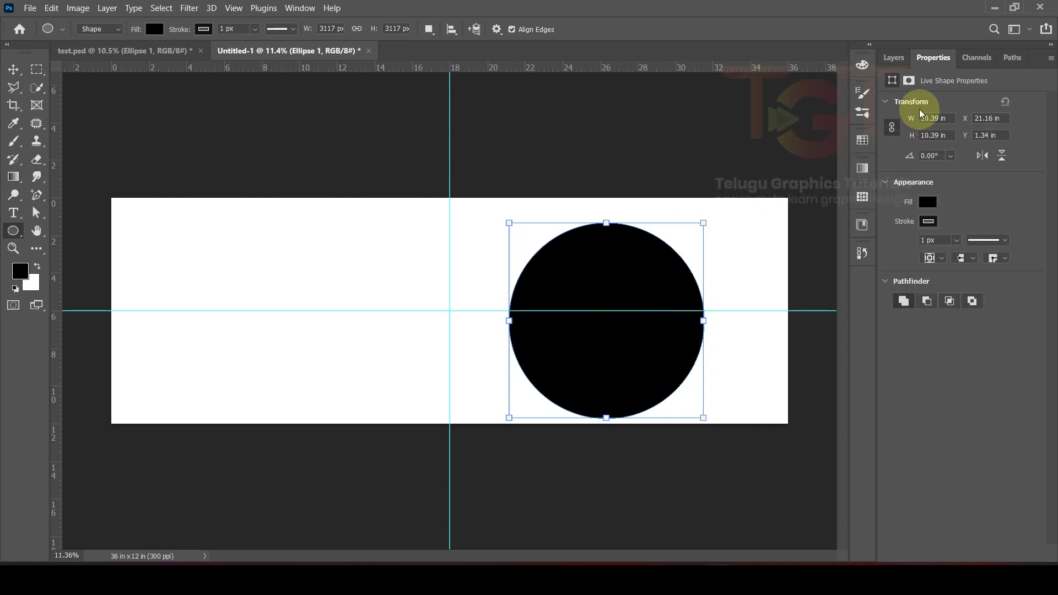
# Set the circle's width and height to 15 in and move it so it is vertically centred on the horizontal guide
pyautogui.click(941, 118)
pyautogui.click(949, 118)
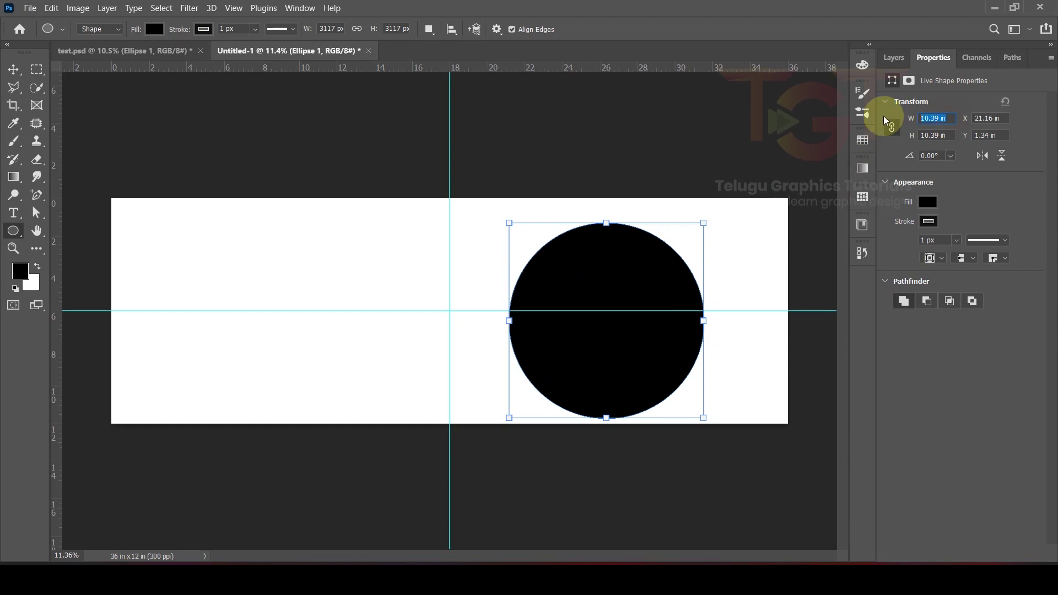
pyautogui.write('15')
pyautogui.press('Tab')
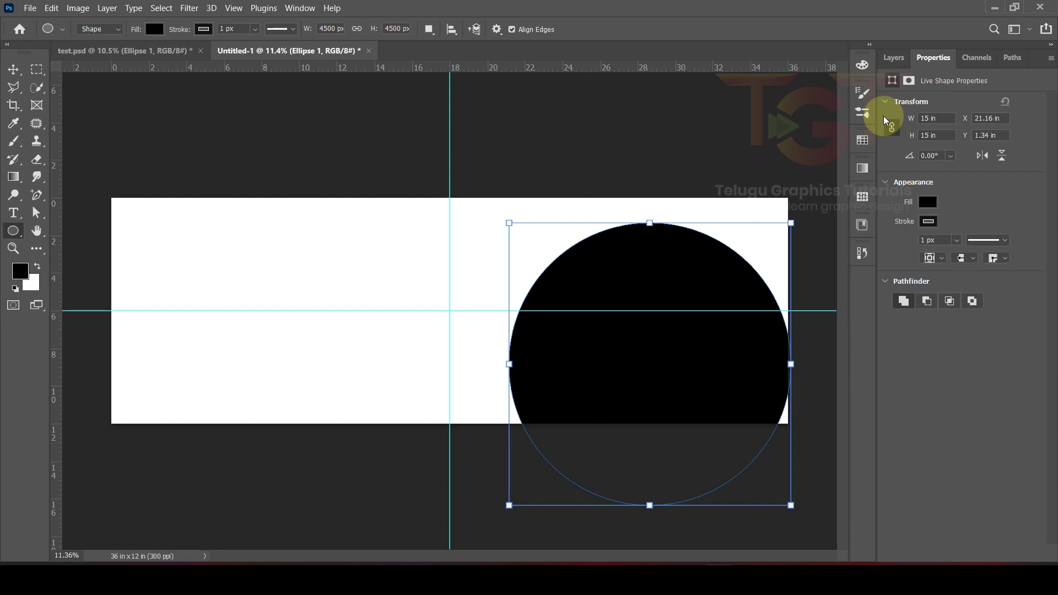
pyautogui.click(14, 69)
pyautogui.moveTo(621, 276); pyautogui.dragTo(595, 214)
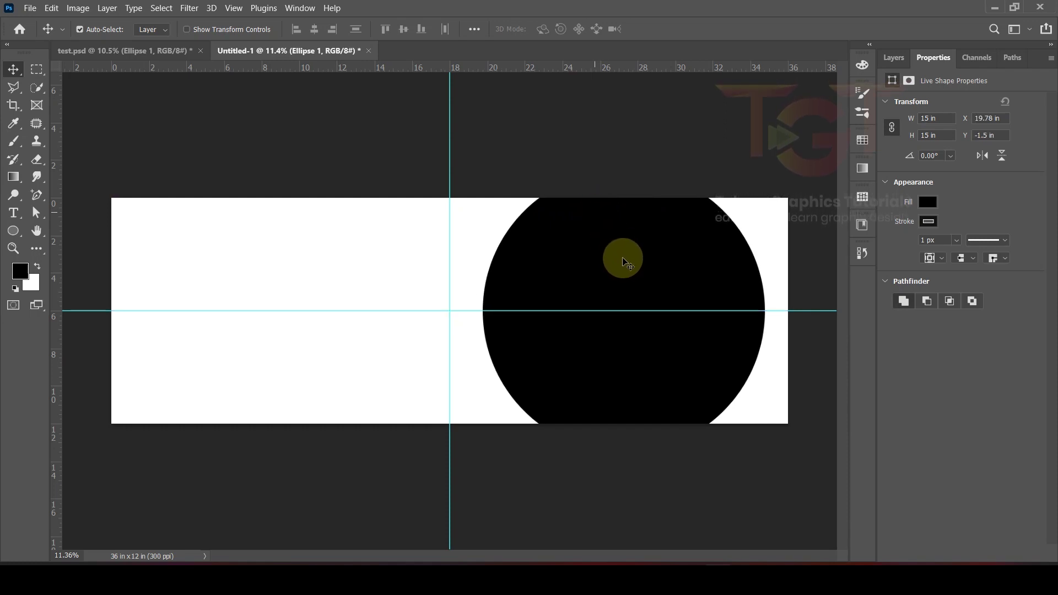
# Give the large circle a pink-red stroke 100 px wide
pyautogui.click(936, 224)
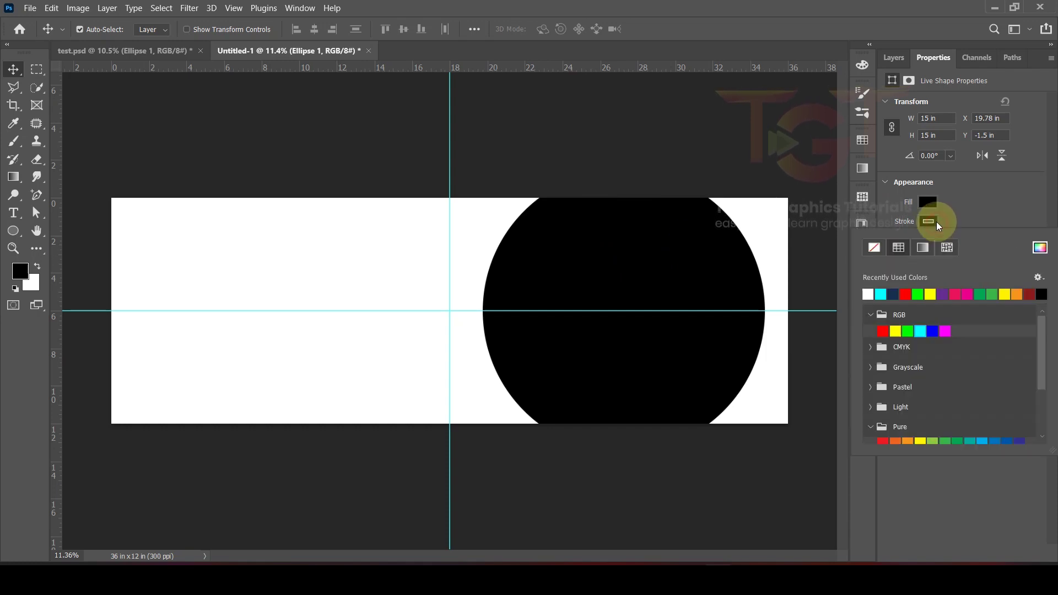
pyautogui.click(958, 293)
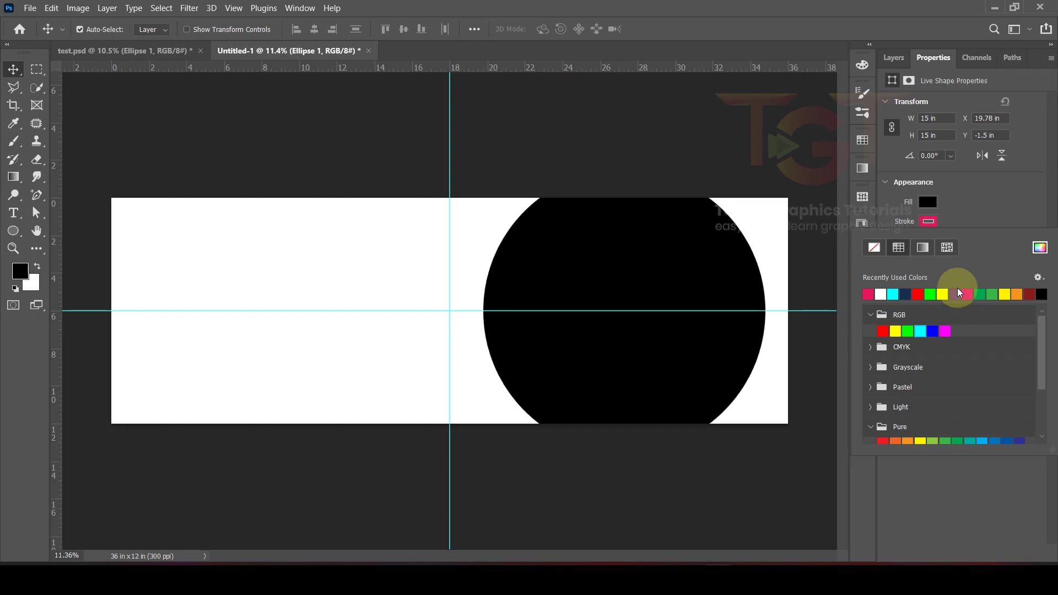
pyautogui.click(969, 188)
pyautogui.click(941, 242)
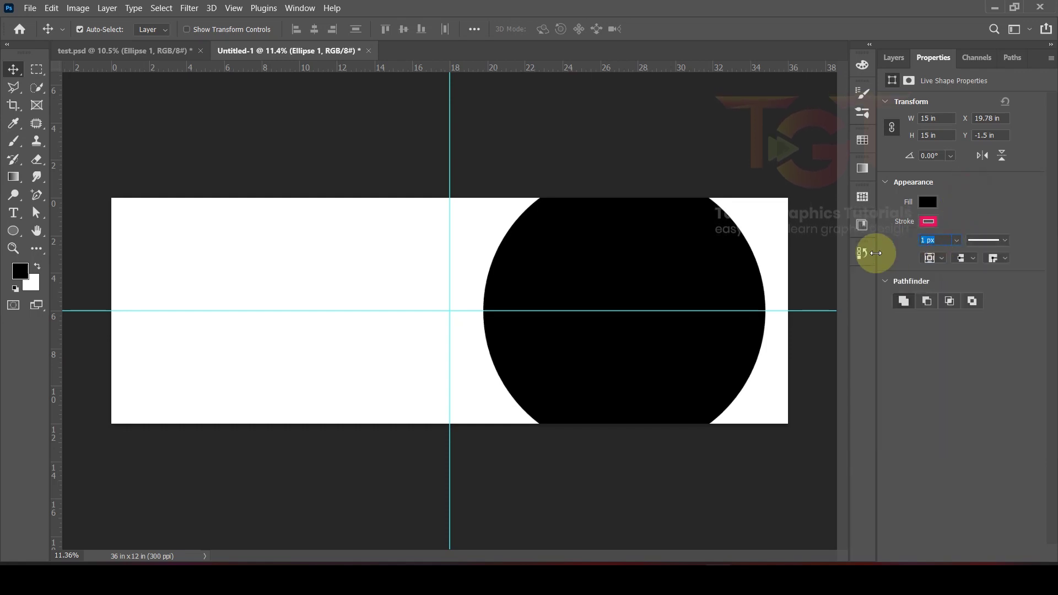
pyautogui.write('100')
pyautogui.press('Return')
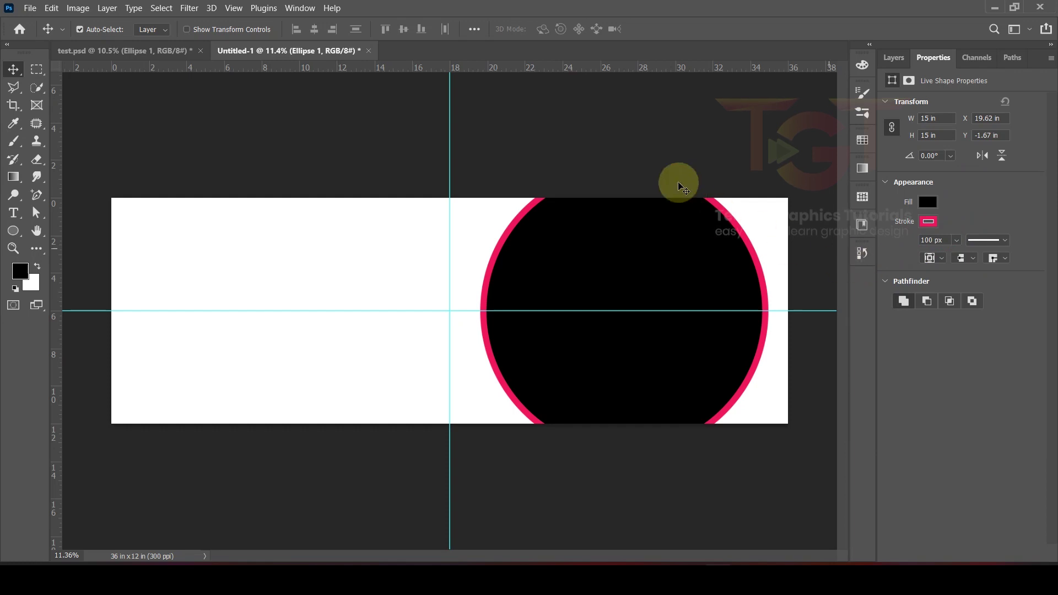
pyautogui.click(660, 156)
# Duplicate the large circle horizontally so the copy is centred on the canvas's left edge, with half of it visible
pyautogui.click(652, 243)
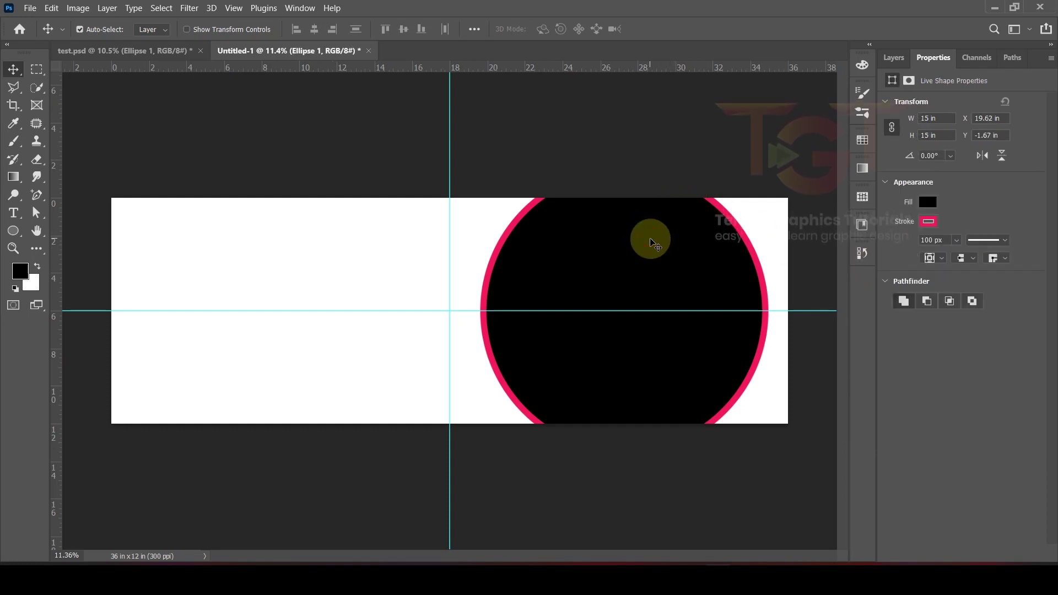
pyautogui.moveTo(666, 242); pyautogui.dragTo(155, 247)
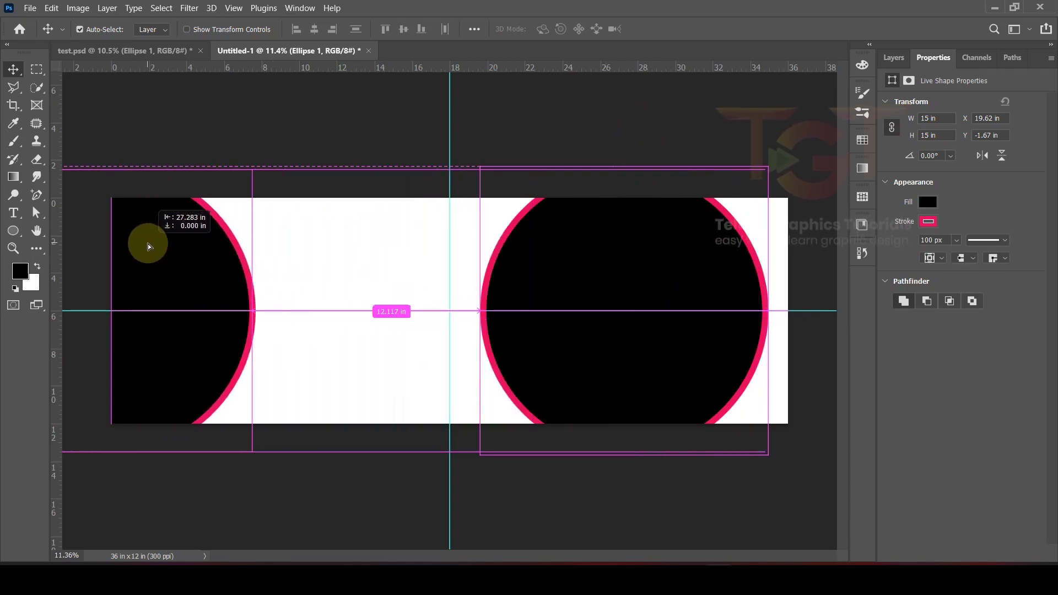
pyautogui.moveTo(147, 244); pyautogui.dragTo(148, 244)
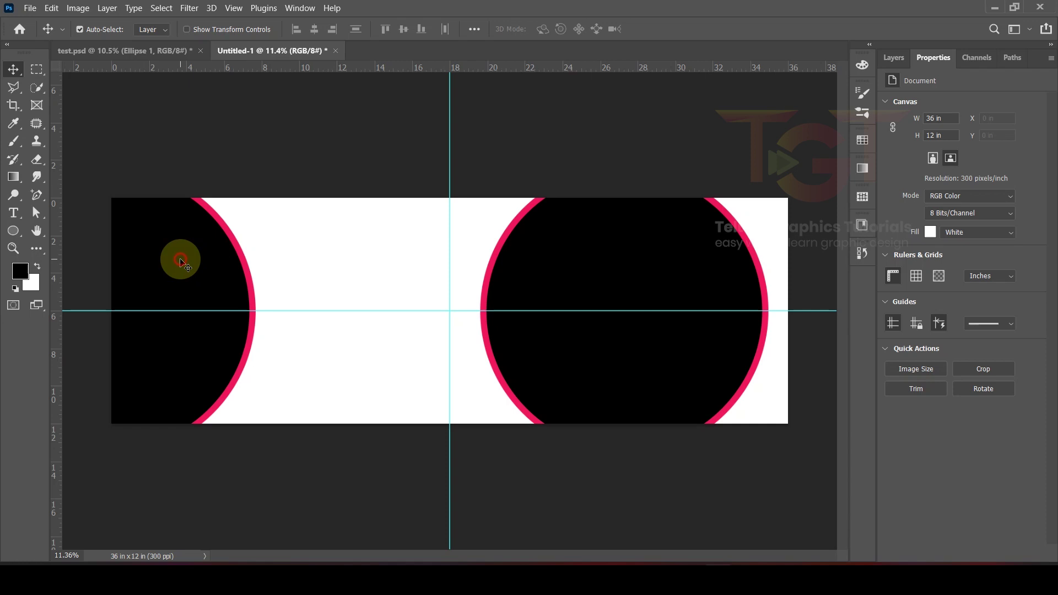
# Copy the left circle toward the middle, set the copy's size to 5 in, and place it between the two large circles
pyautogui.moveTo(178, 261); pyautogui.dragTo(468, 258)
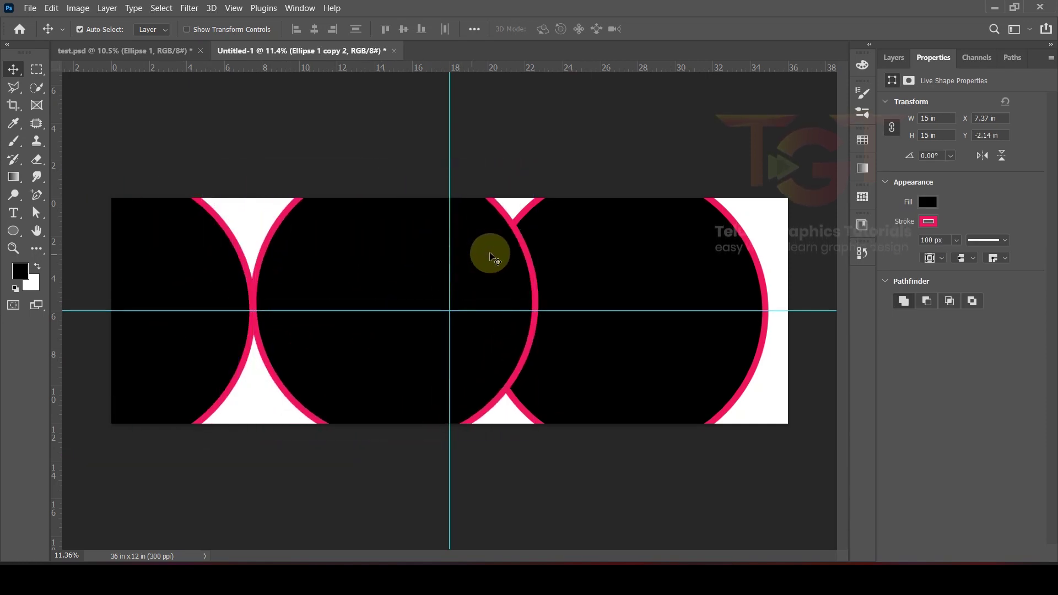
pyautogui.click(937, 135)
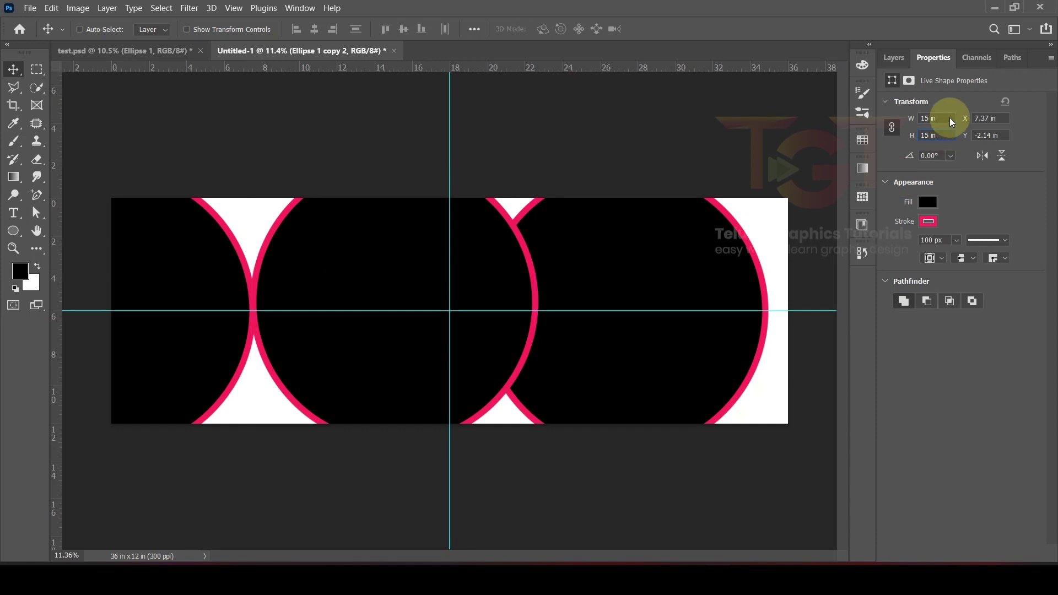
pyautogui.press('BackSpace')
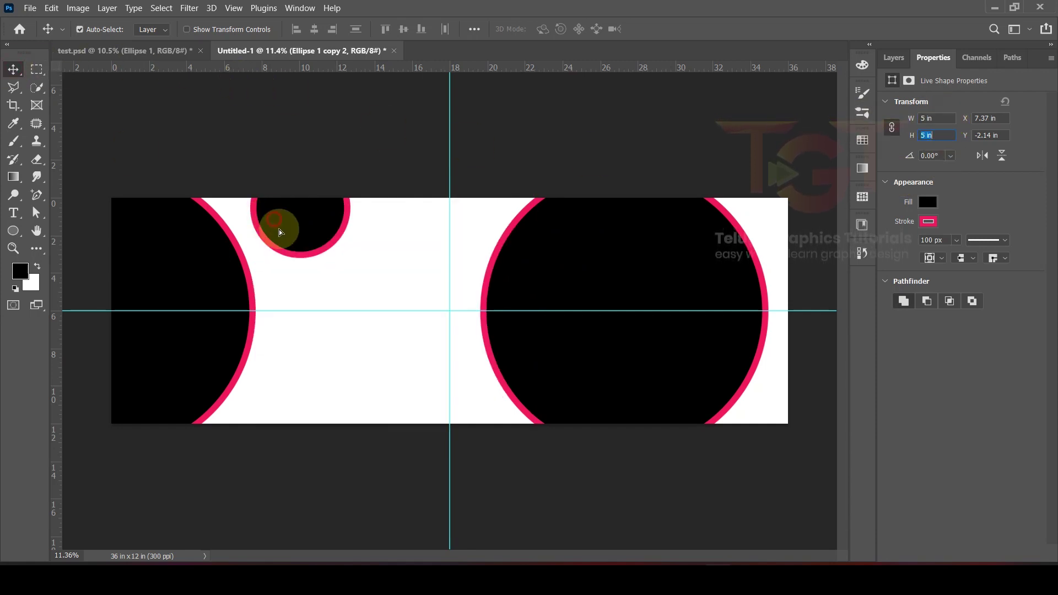
pyautogui.moveTo(279, 230); pyautogui.dragTo(313, 260)
# Set the 5 in circle's stroke width to 50 px
pyautogui.click(937, 240)
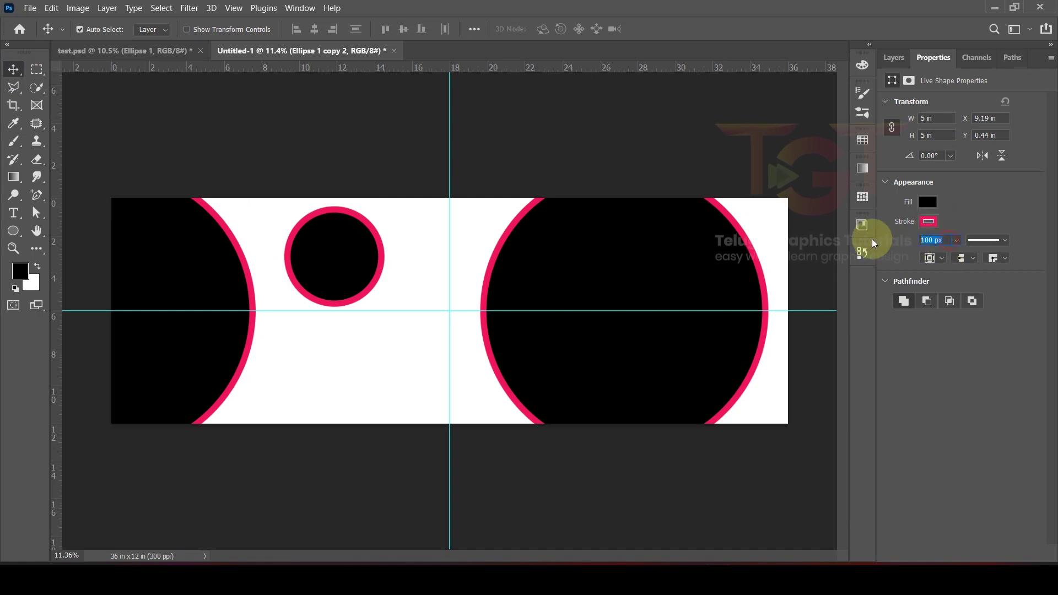
pyautogui.write('50')
pyautogui.press('Return')
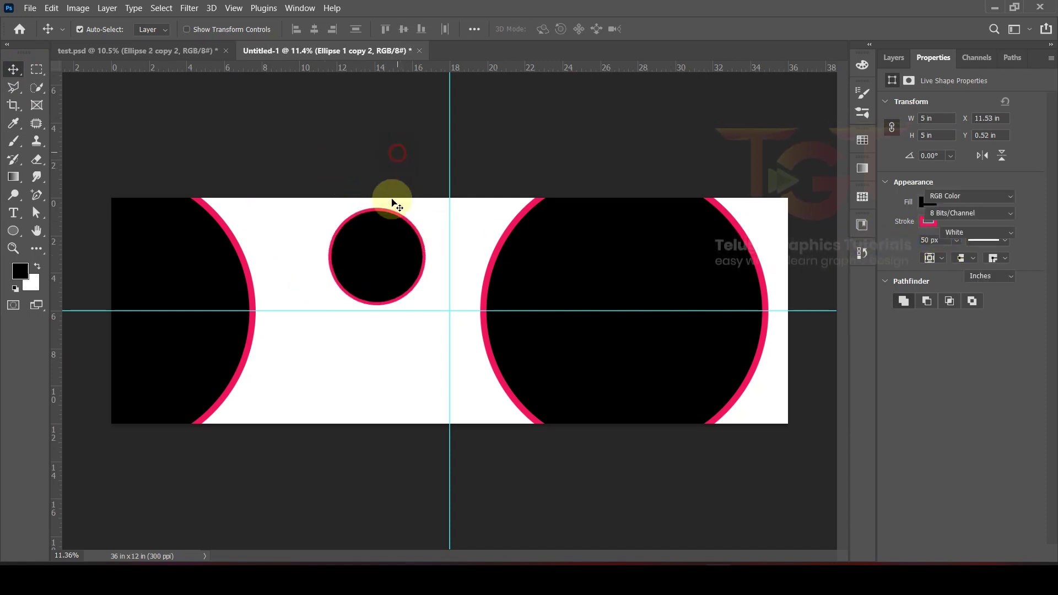
# Duplicate the 5 in circle, set the copy's size to 6 in, and position it overlapping the original's lower left
pyautogui.click(395, 205)
pyautogui.click(383, 239)
pyautogui.moveTo(388, 242); pyautogui.dragTo(357, 276)
pyautogui.click(941, 118)
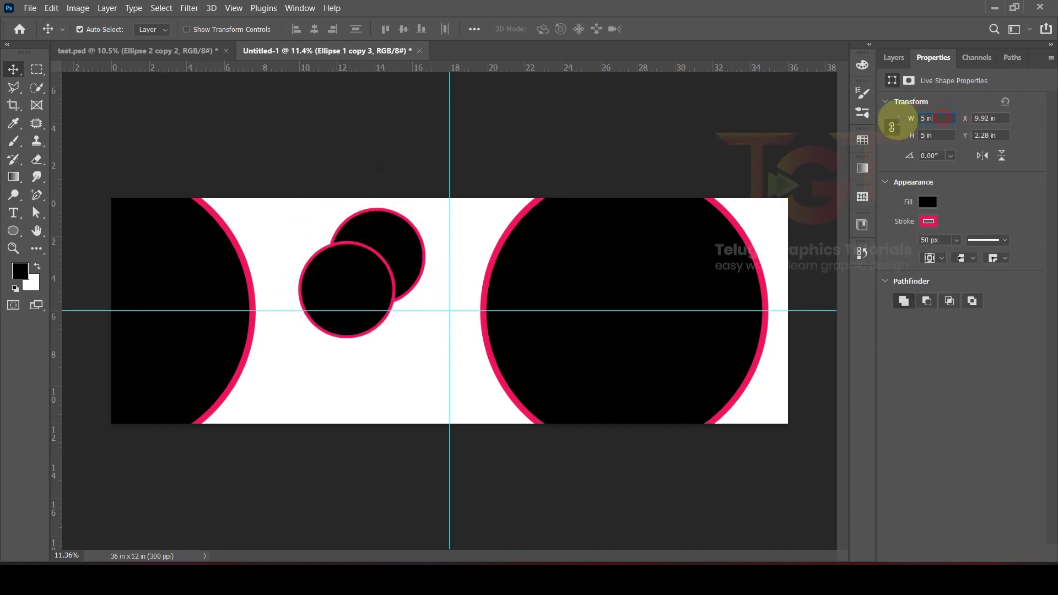
pyautogui.write('6')
pyautogui.click(882, 125)
pyautogui.moveTo(357, 295); pyautogui.dragTo(329, 273)
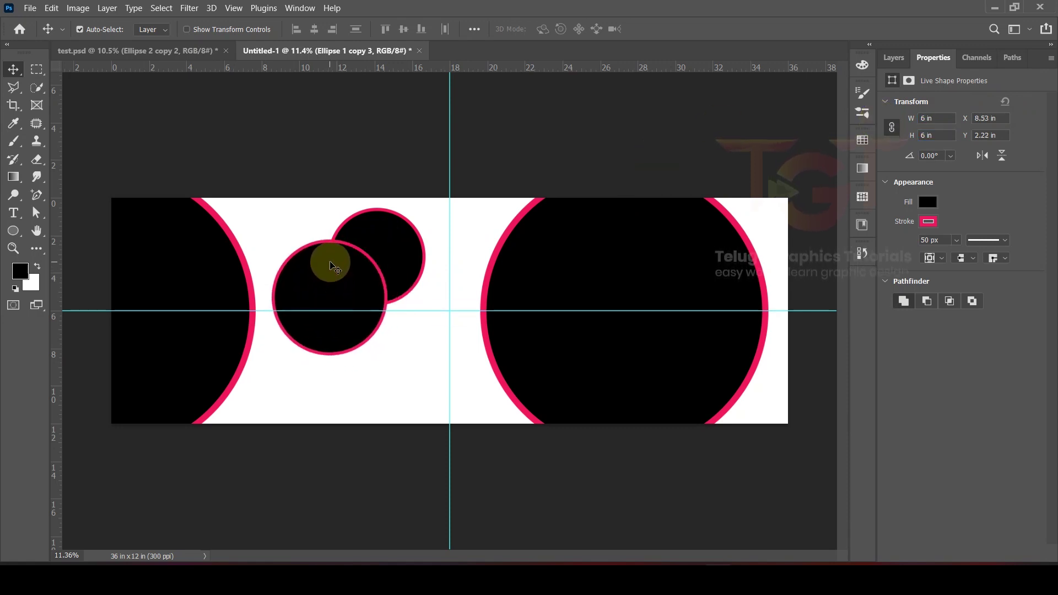
# Bring the 5 in circle's layer above the 6 in circle and shift the smaller circle slightly to the right
pyautogui.click(378, 226)
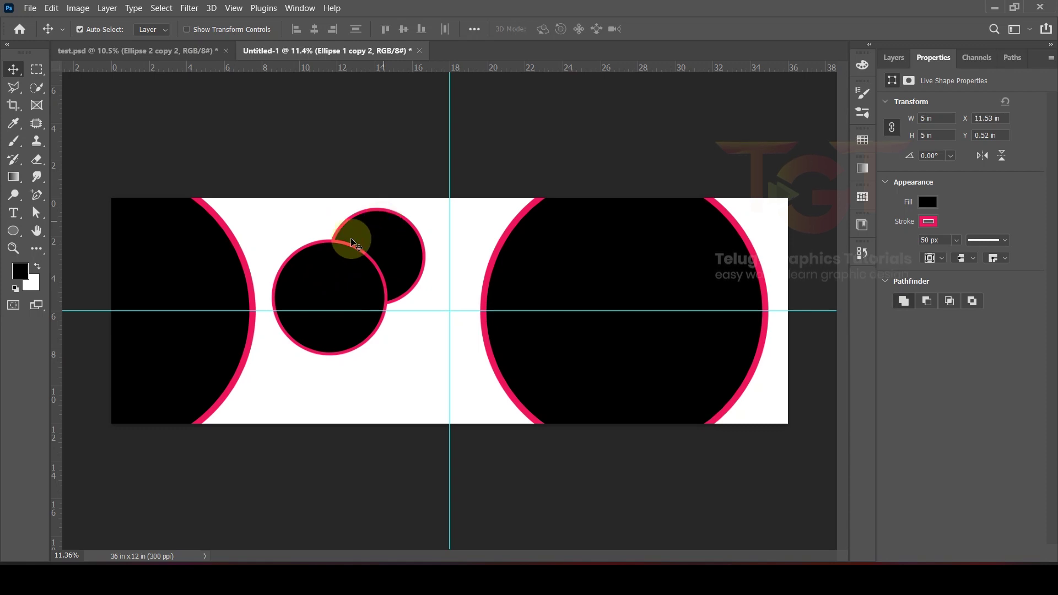
pyautogui.click(893, 57)
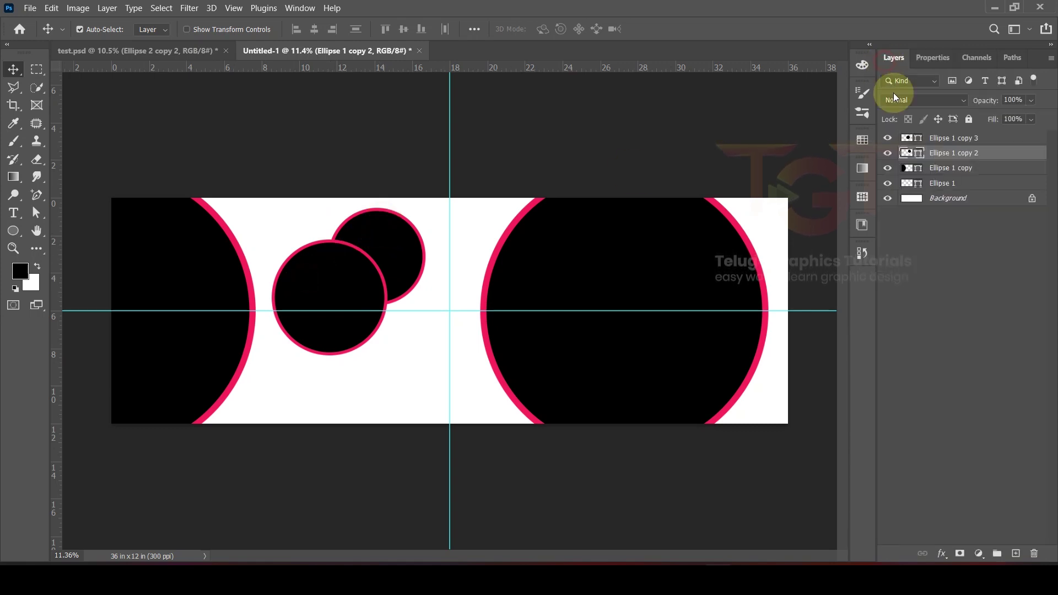
pyautogui.moveTo(995, 154); pyautogui.dragTo(996, 137)
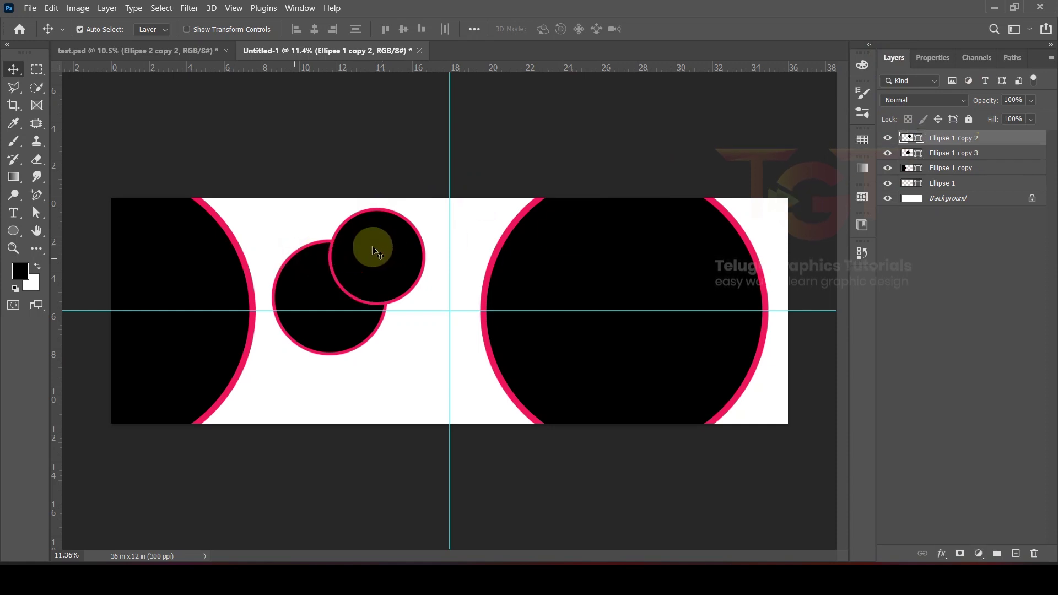
pyautogui.moveTo(382, 243); pyautogui.dragTo(397, 243)
pyautogui.click(416, 116)
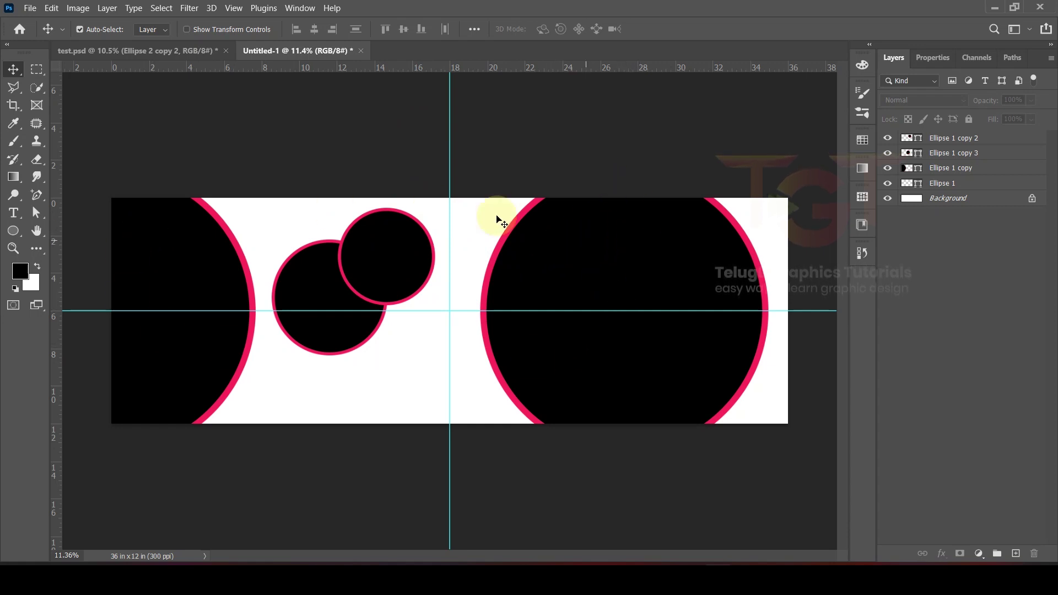
# Place the couple photo with the arched garden path from the wedding couple 1 folder above Ellipse 1, scaled to about 113% over the right circle
pyautogui.click(630, 241)
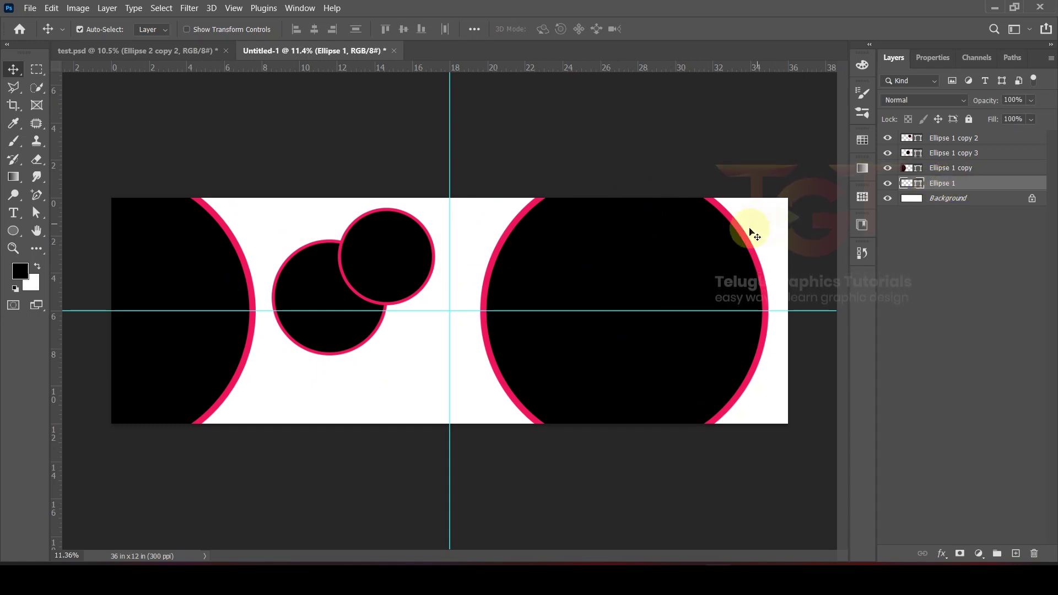
pyautogui.click(543, 562)
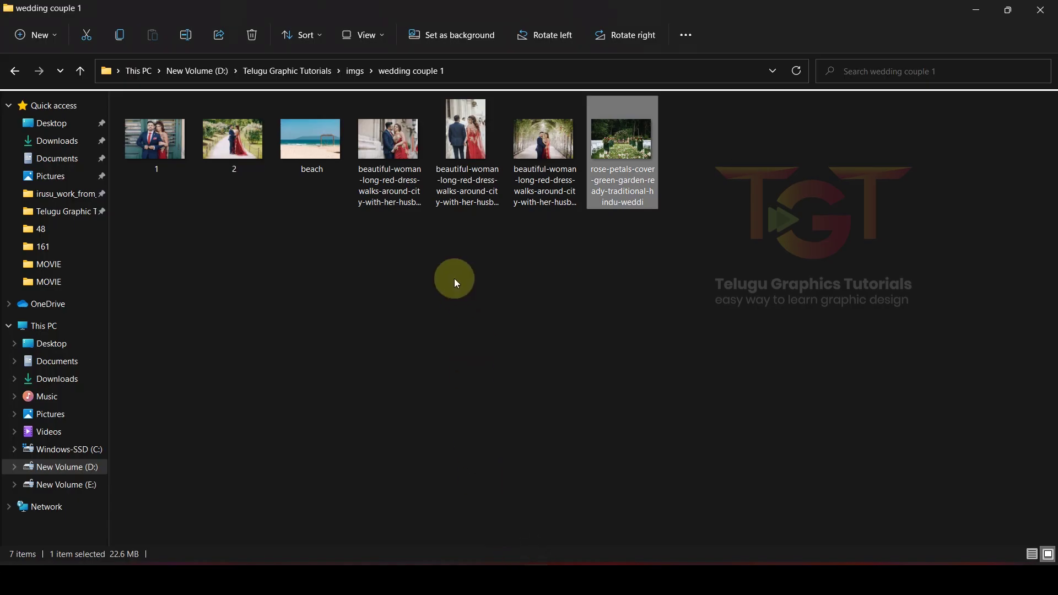
pyautogui.moveTo(543, 138); pyautogui.dragTo(866, 312)
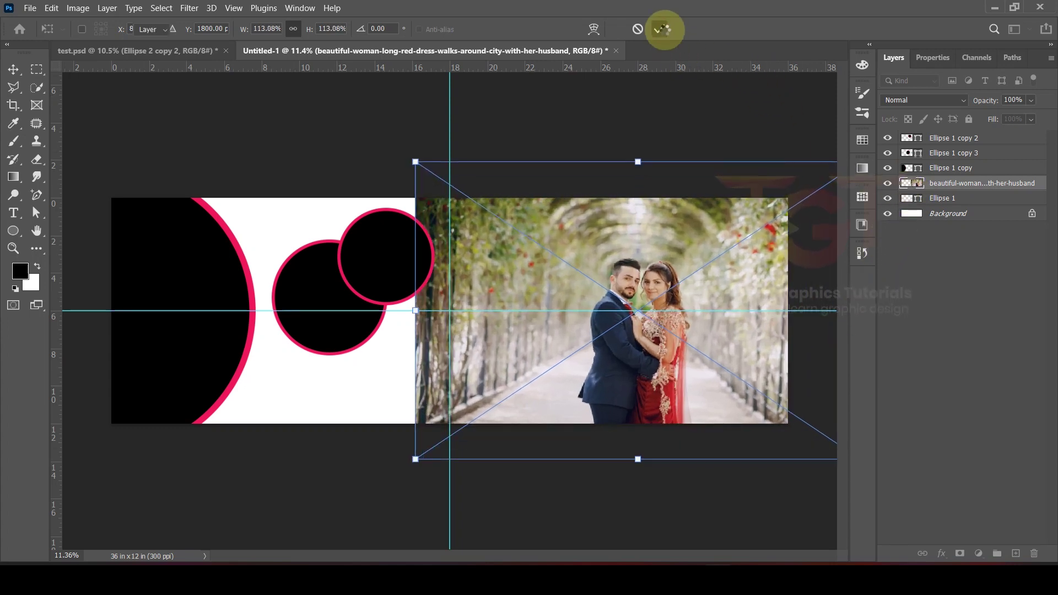
pyautogui.click(664, 29)
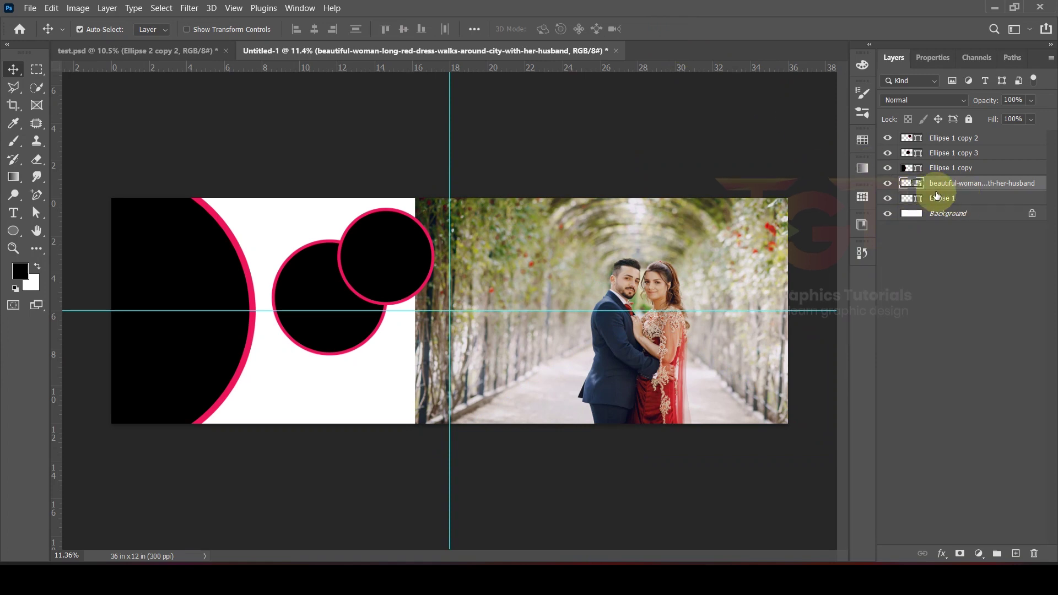
# Clip the arched garden path photo to the large right circle, Ellipse 1, with a clipping mask
pyautogui.click(943, 198)
pyautogui.click(965, 183)
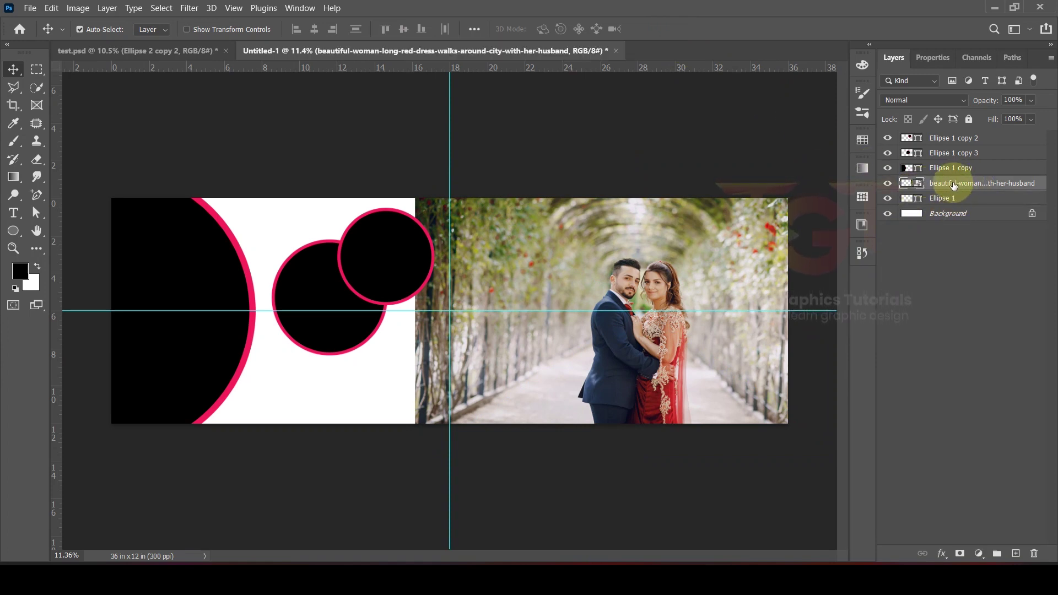
pyautogui.rightClick(955, 187)
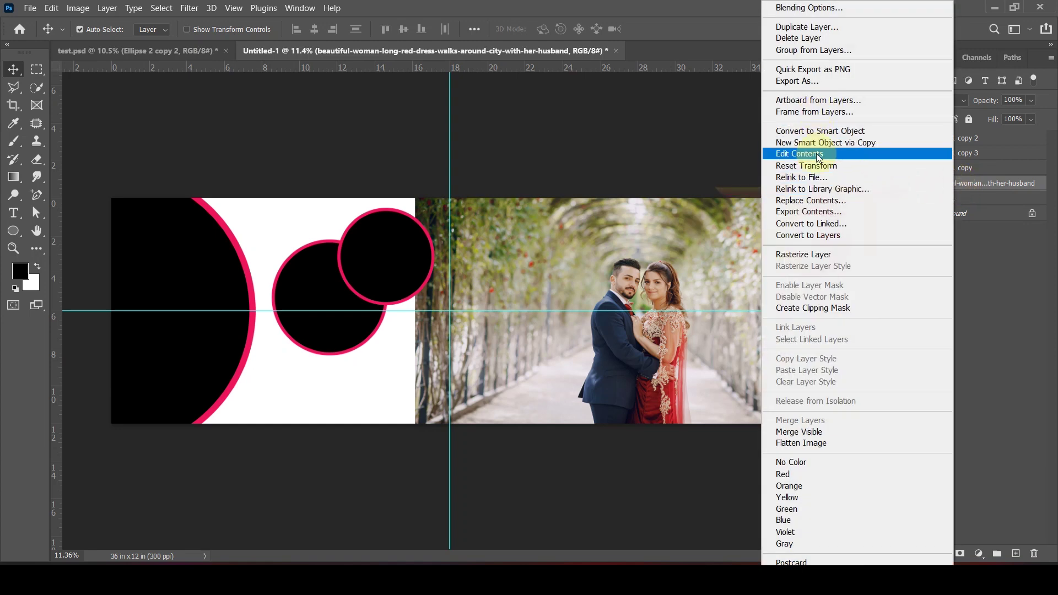
pyautogui.click(801, 311)
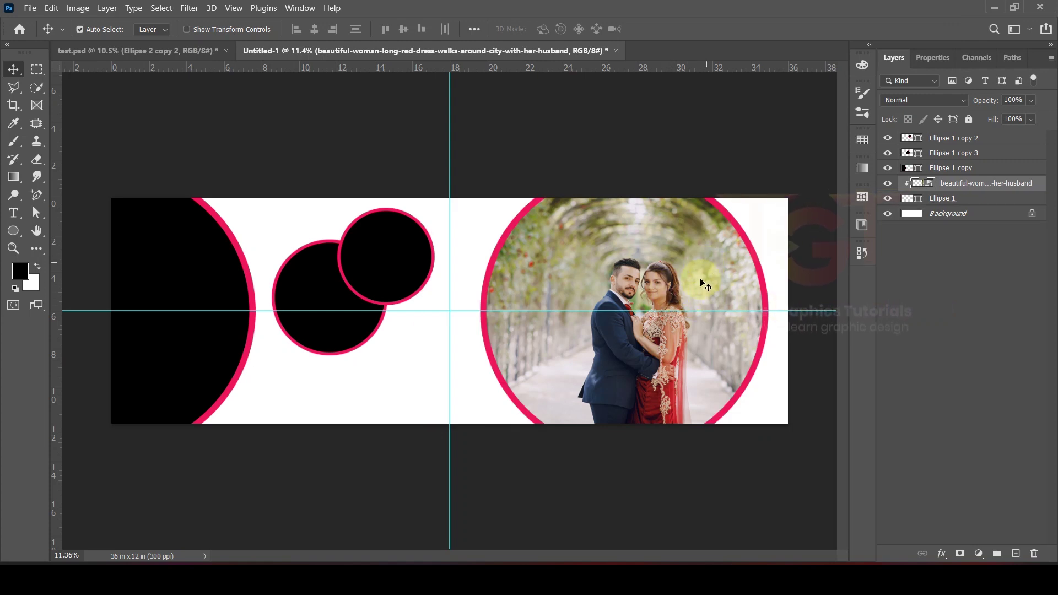
# Enlarge the garden path photo to about 130% and position it so the couple stands centred inside the right circle
pyautogui.moveTo(710, 282); pyautogui.dragTo(694, 267)
pyautogui.press('ctrl')
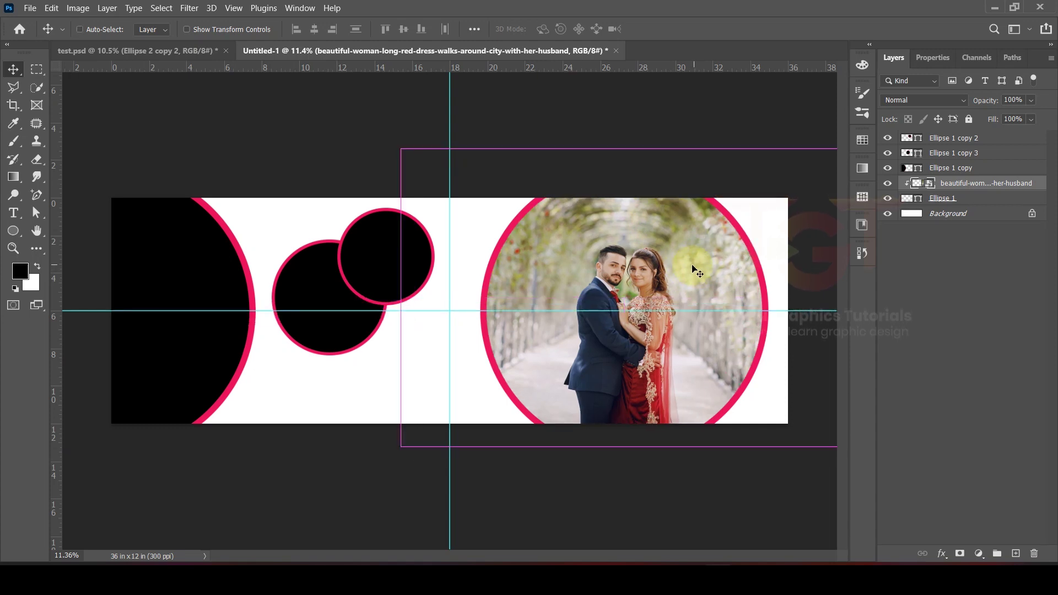
pyautogui.hotkey('ctrl', 't')
pyautogui.moveTo(402, 298); pyautogui.dragTo(356, 297)
pyautogui.moveTo(656, 271); pyautogui.dragTo(656, 264)
pyautogui.moveTo(357, 290); pyautogui.dragTo(367, 290)
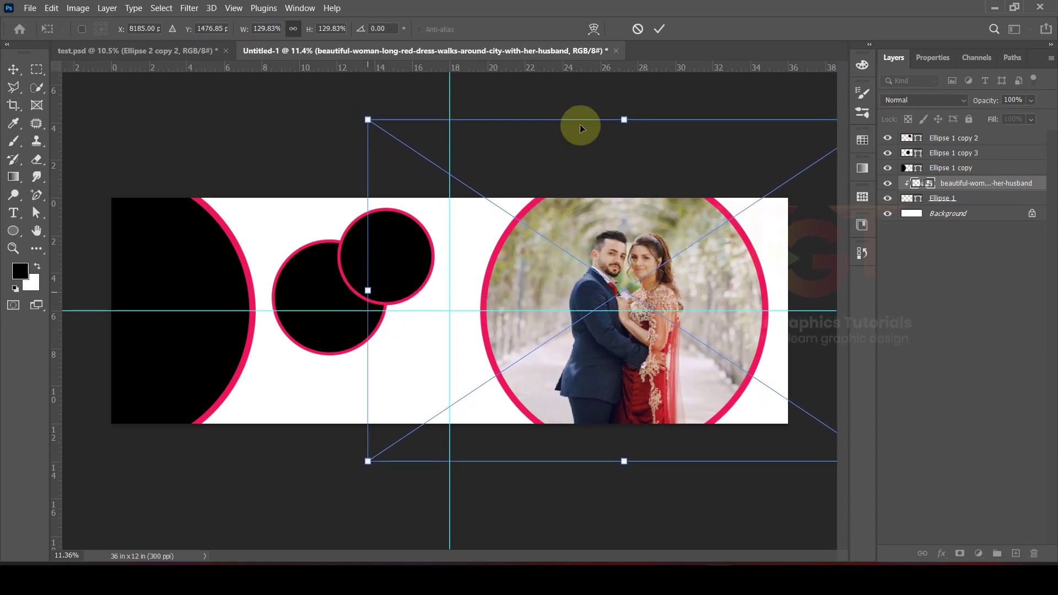
# Place photo 2 from the wedding couple 1 folder directly above Ellipse 1 copy, covering the large left circle
pyautogui.click(173, 257)
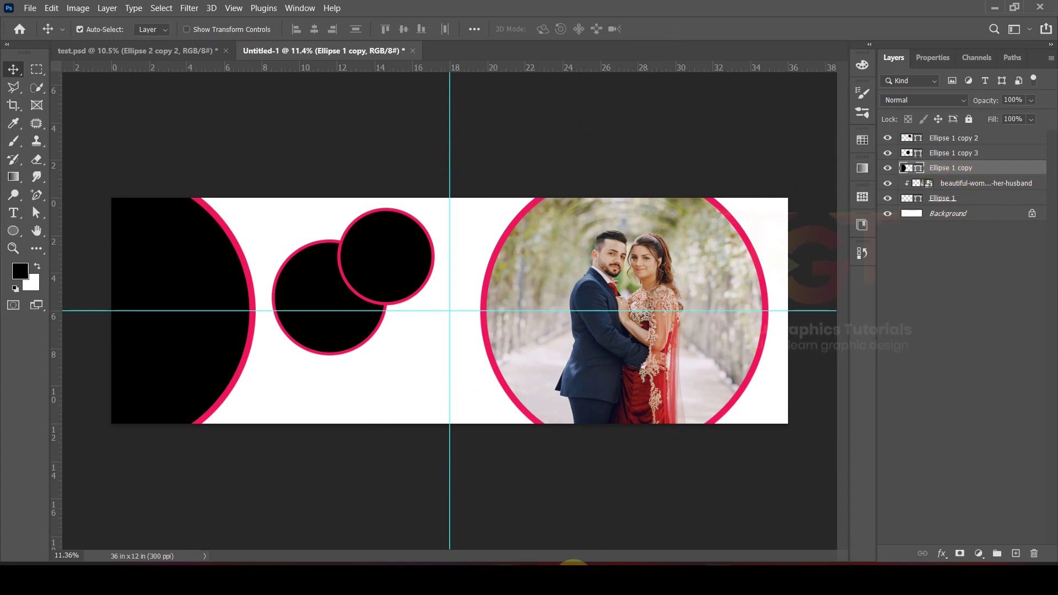
pyautogui.click(530, 504)
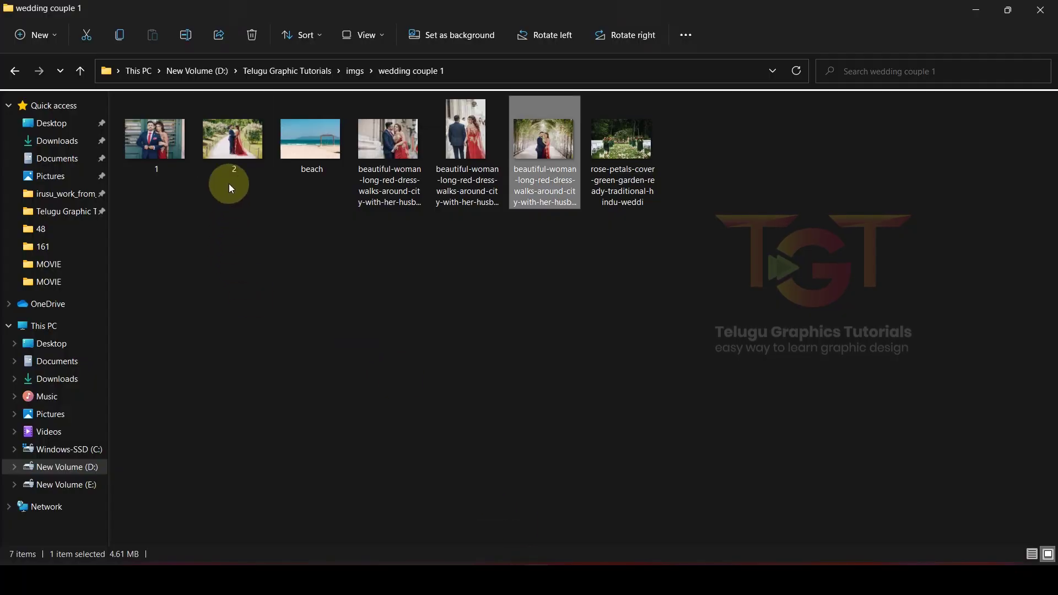
pyautogui.moveTo(251, 157); pyautogui.dragTo(190, 329)
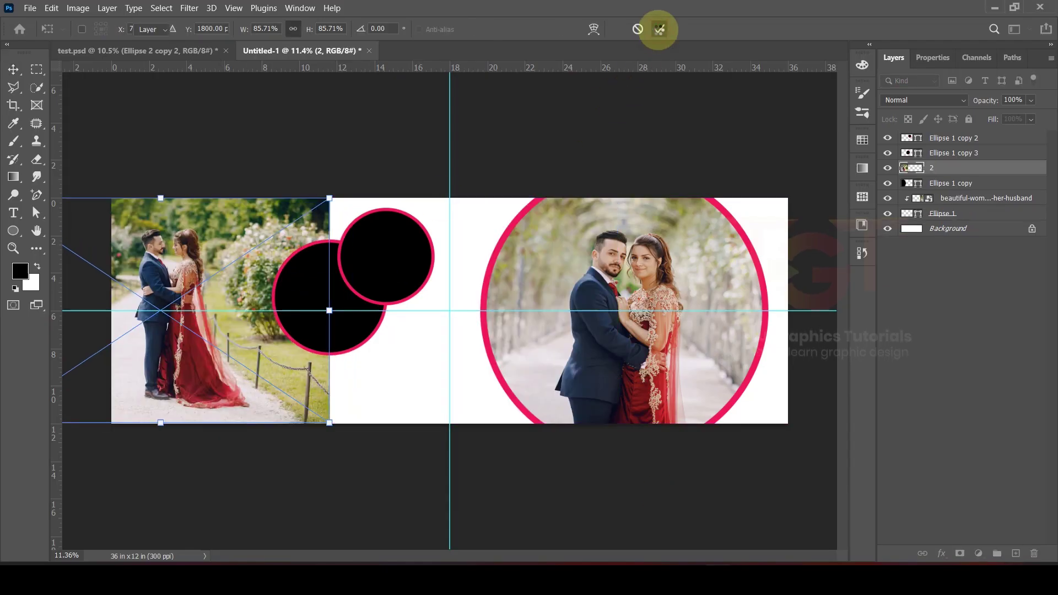
pyautogui.click(660, 29)
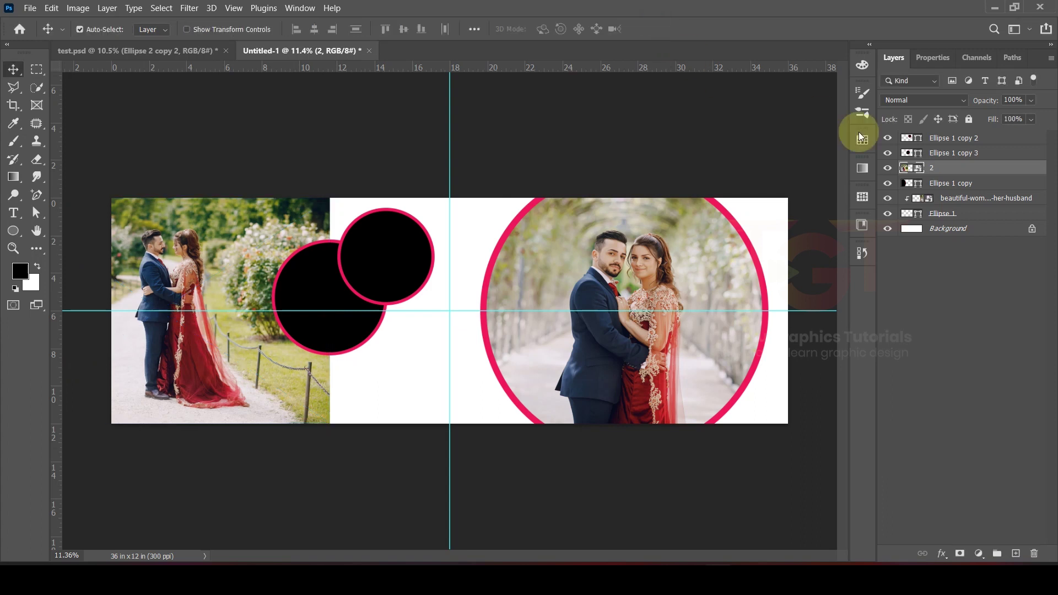
# Clip photo 2 to the large left circle and shift it left so the couple fits inside the visible part
pyautogui.rightClick(947, 170)
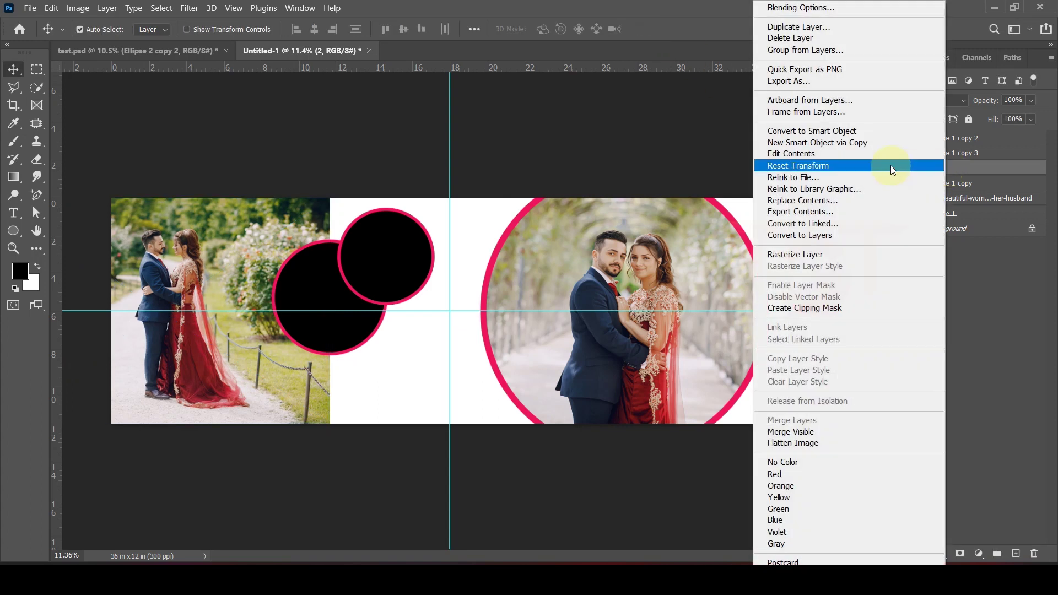
pyautogui.click(799, 307)
pyautogui.moveTo(216, 276); pyautogui.dragTo(198, 275)
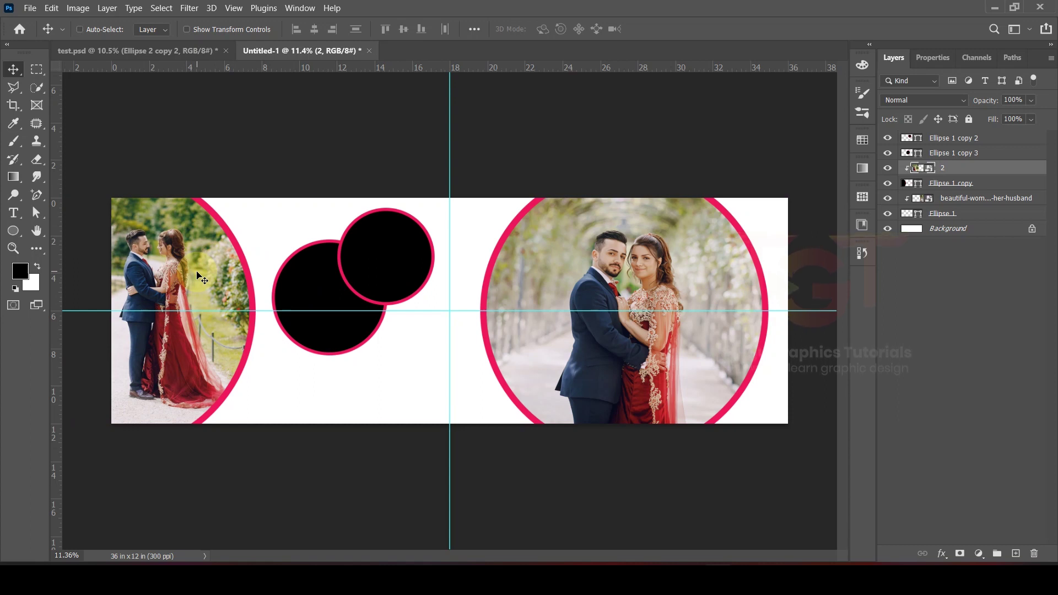
pyautogui.hotkey('ctrl', 't')
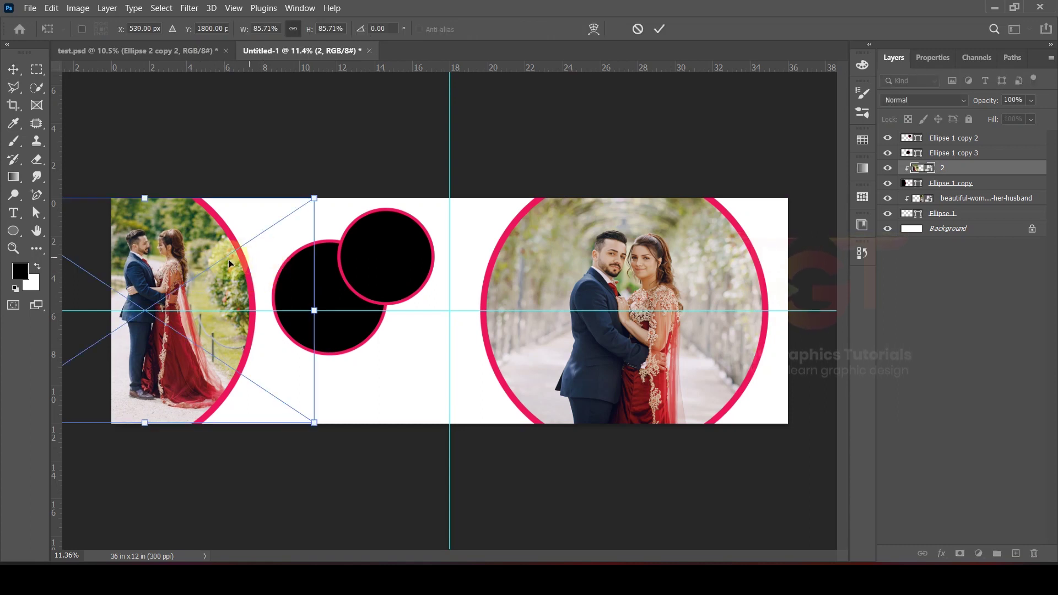
pyautogui.click(659, 29)
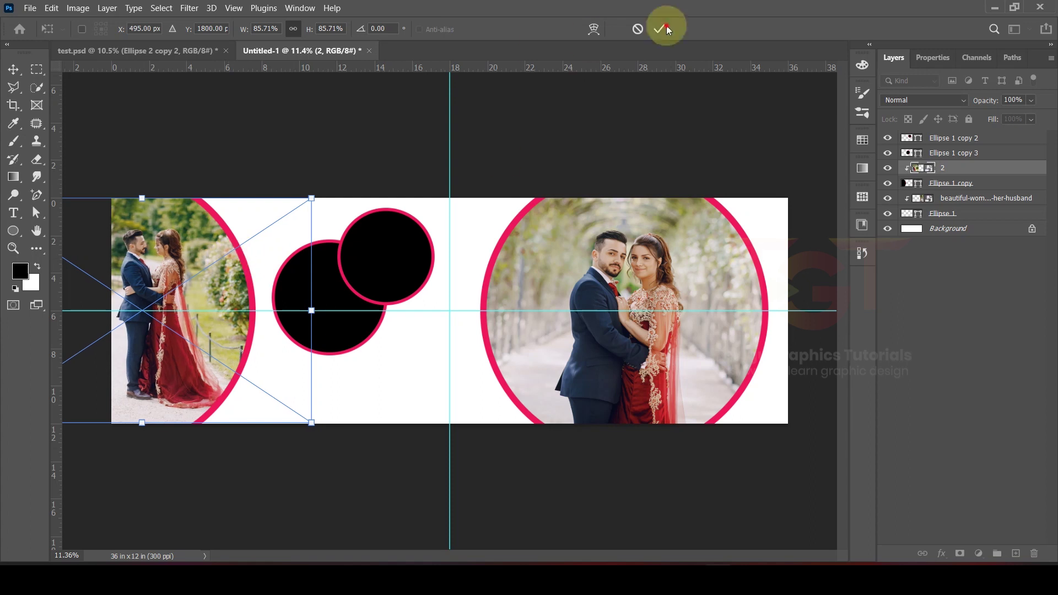
# Place couple photos (4) and (2) above Ellipse 1 copy 2 and Ellipse 1 copy 3, clipping each to its small circle
pyautogui.click(379, 253)
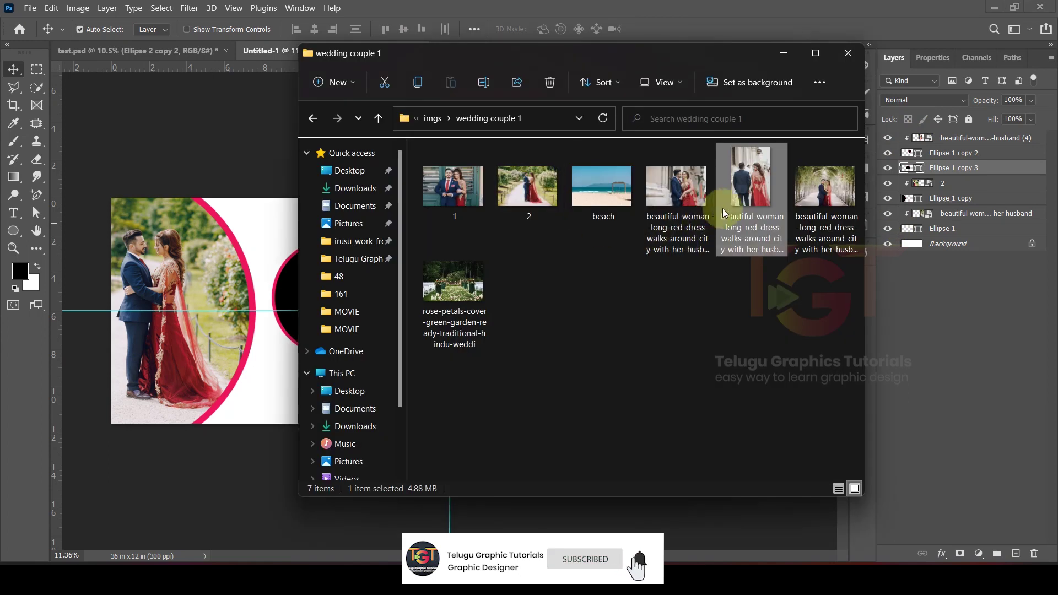
pyautogui.click(673, 184)
pyautogui.moveTo(673, 184); pyautogui.dragTo(449, 307)
pyautogui.click(754, 92)
pyautogui.hotkey('ctrl', 'alt', 'g')
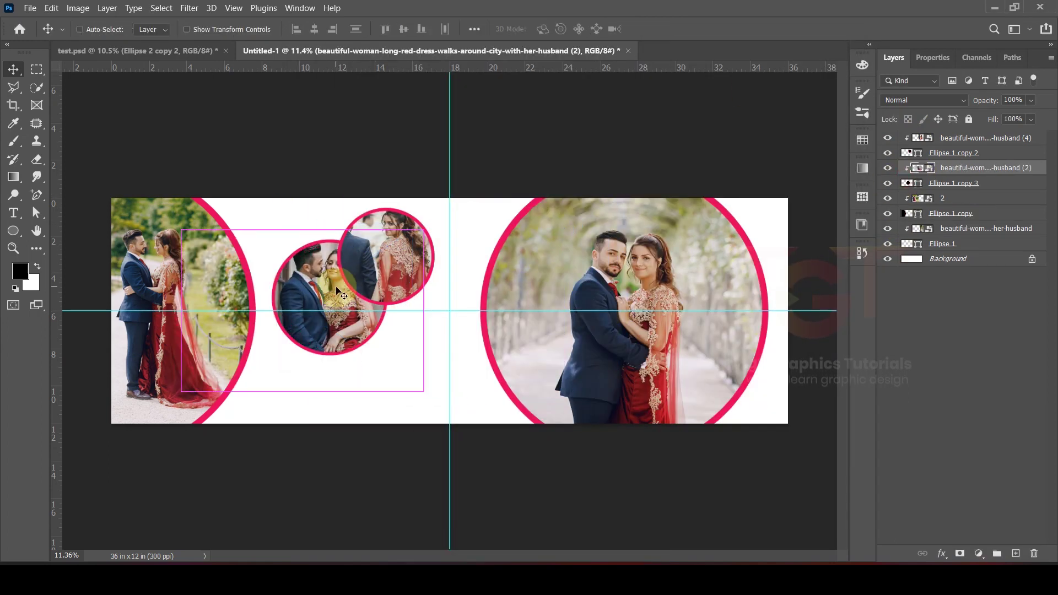
# Scale down and reposition the photos in the two small circles so that the couple fits inside each one
pyautogui.click(584, 94)
pyautogui.hotkey('ctrl', 't')
pyautogui.moveTo(433, 256); pyautogui.dragTo(432, 258)
pyautogui.press('Return')
pyautogui.click(567, 123)
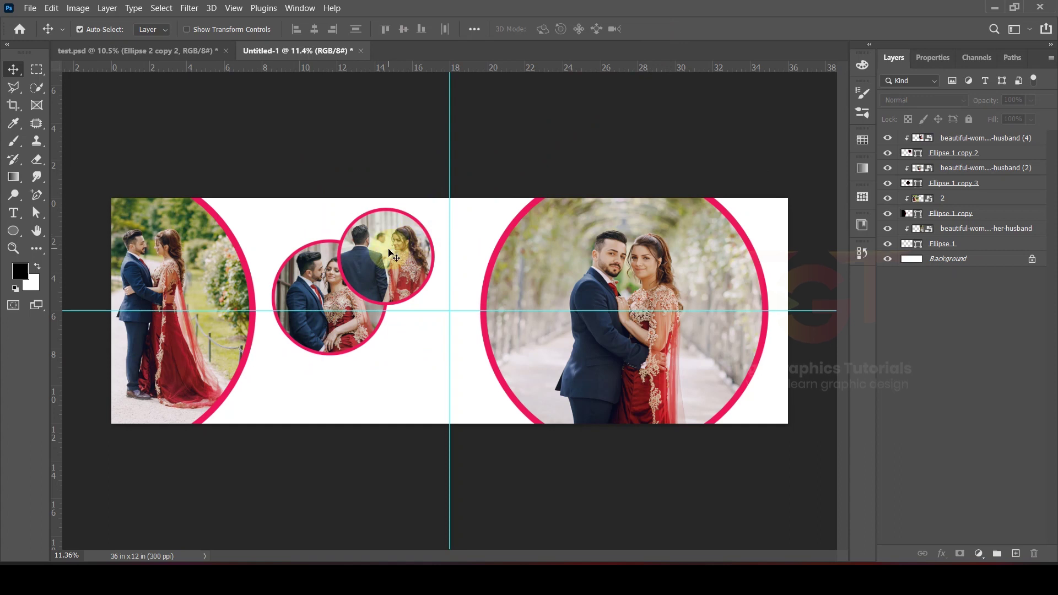
# Apply a Black & White adjustment with the Default preset to couple photo (4) in the smallest circle
pyautogui.click(389, 251)
pyautogui.moveTo(391, 226); pyautogui.dragTo(358, 248)
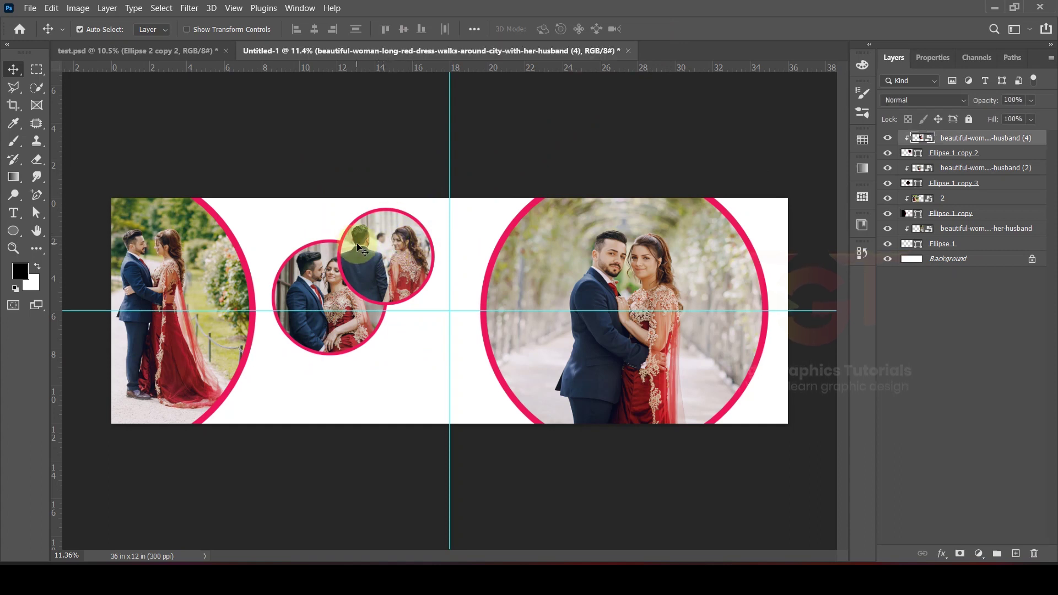
pyautogui.click(354, 154)
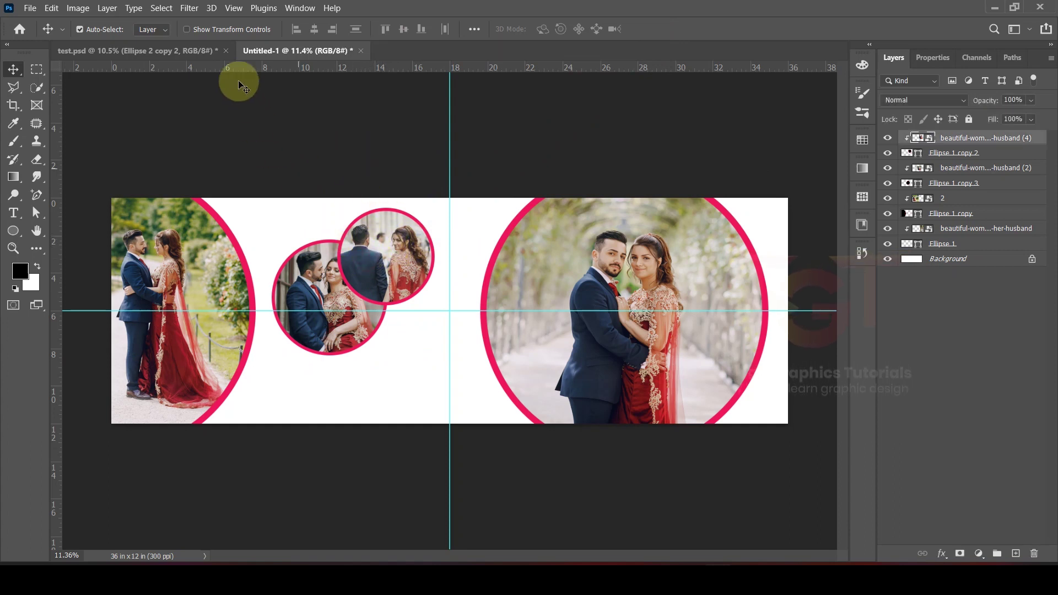
pyautogui.click(78, 7)
pyautogui.moveTo(97, 41)
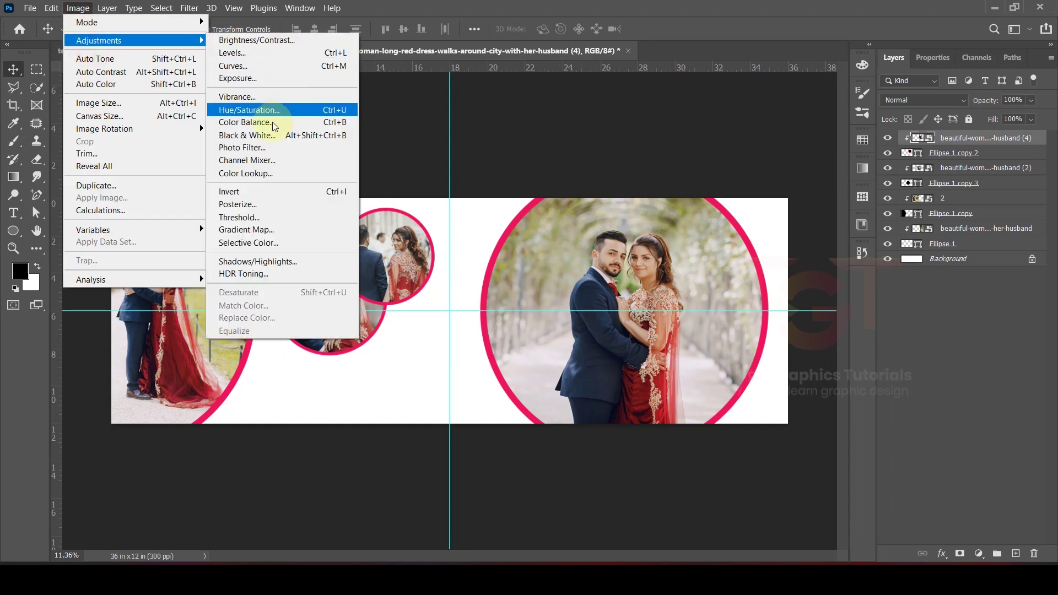
pyautogui.click(259, 135)
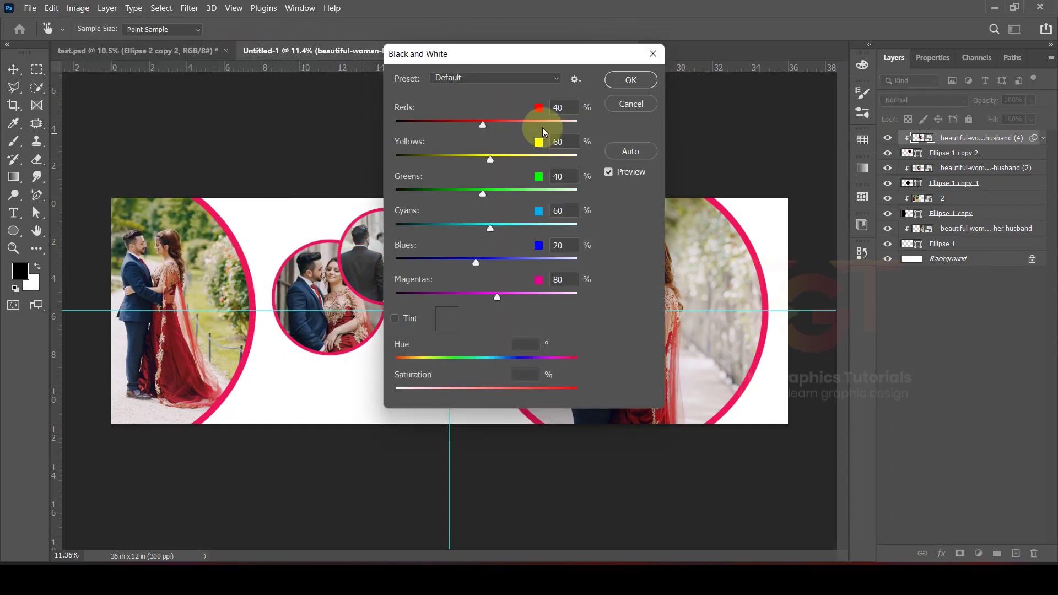
pyautogui.click(628, 79)
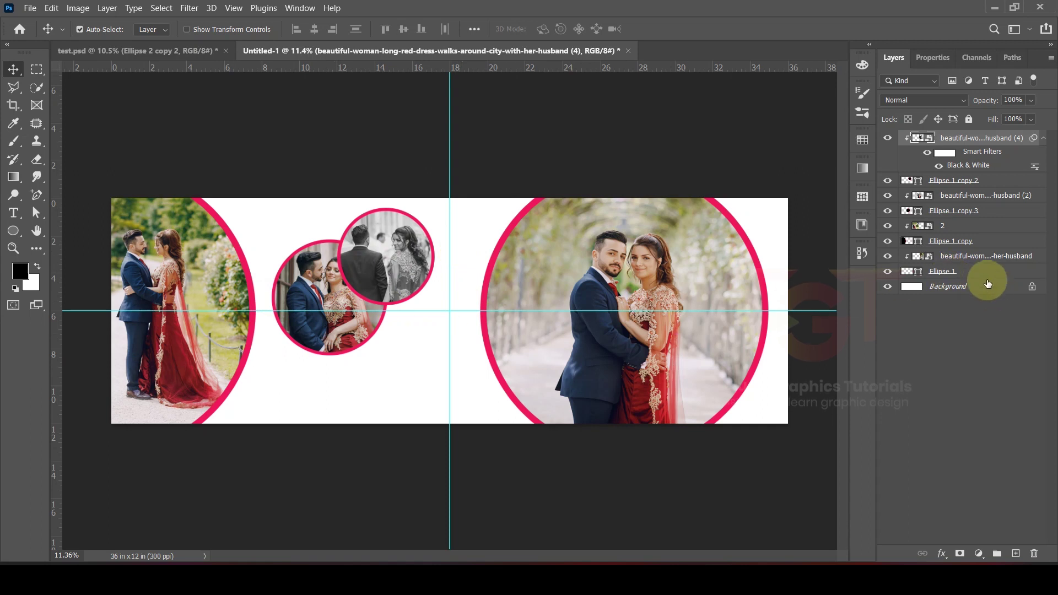
# Add a Solid Color fill layer above the Background in navy 17263c, sampled from the groom's suit
pyautogui.click(967, 286)
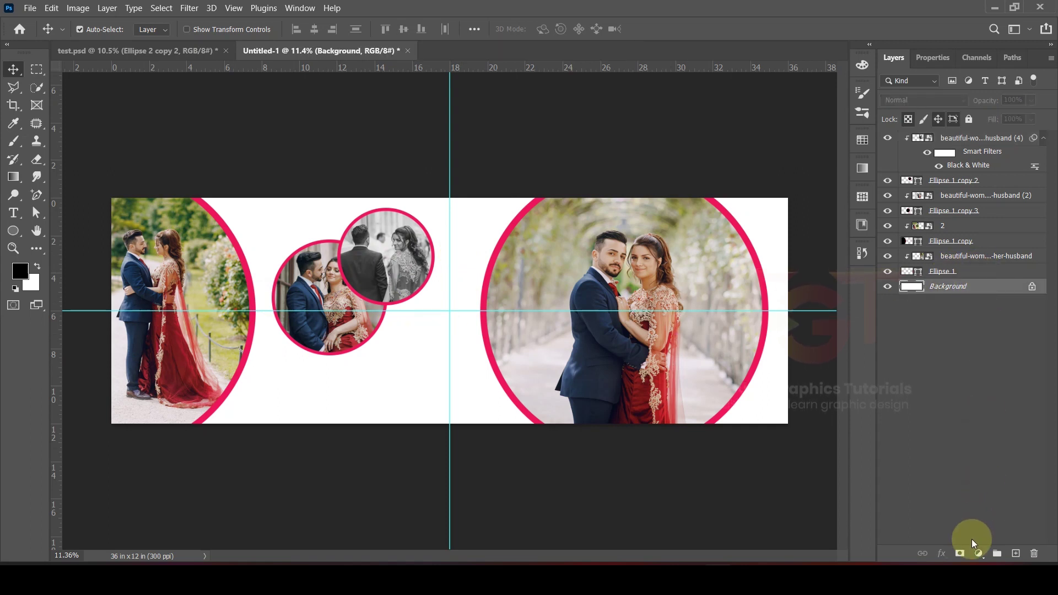
pyautogui.click(981, 554)
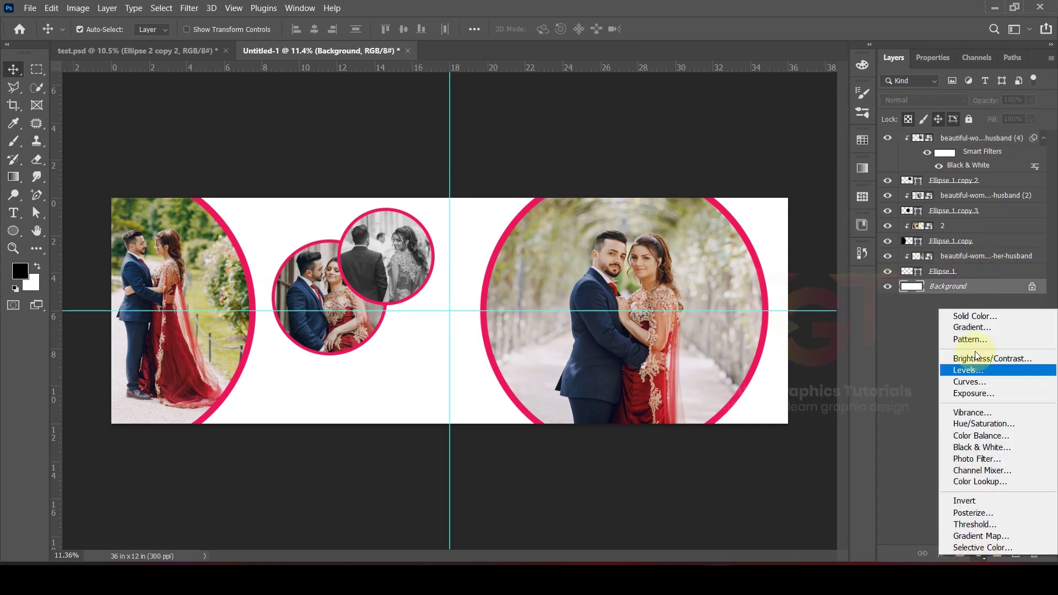
pyautogui.click(981, 319)
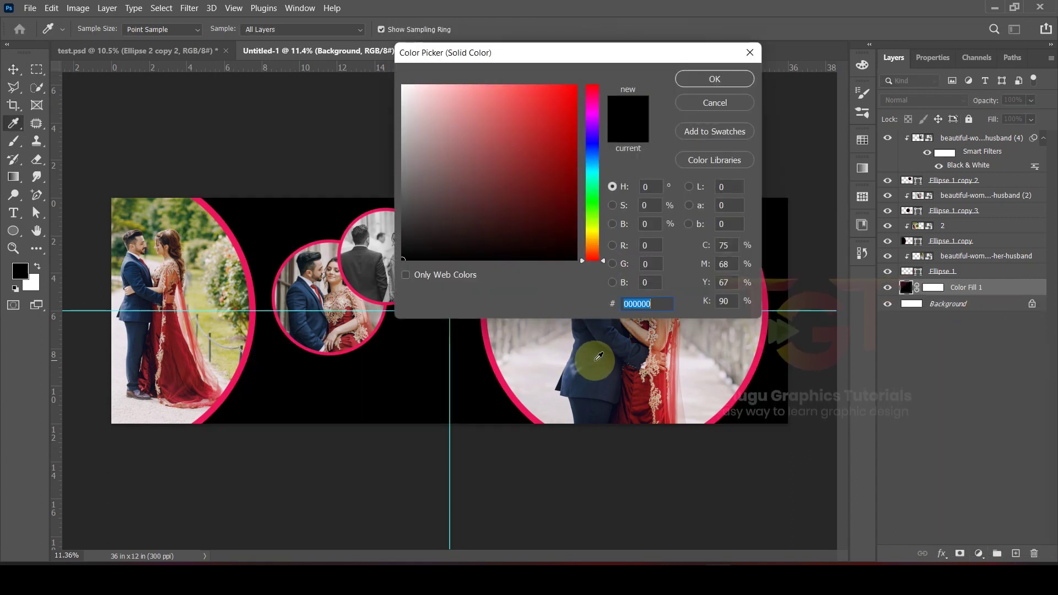
pyautogui.click(303, 292)
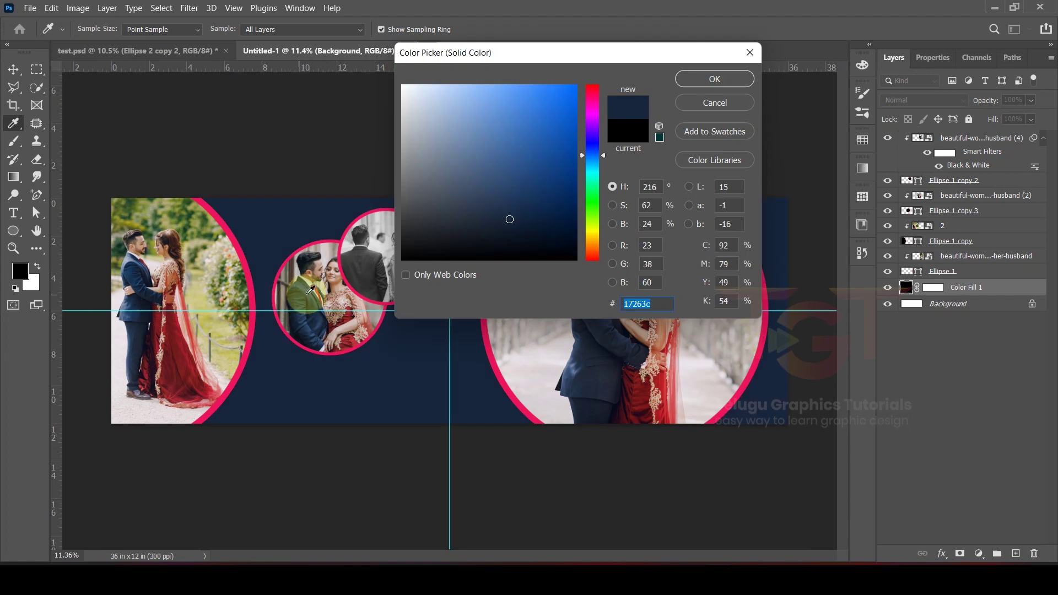
pyautogui.click(712, 78)
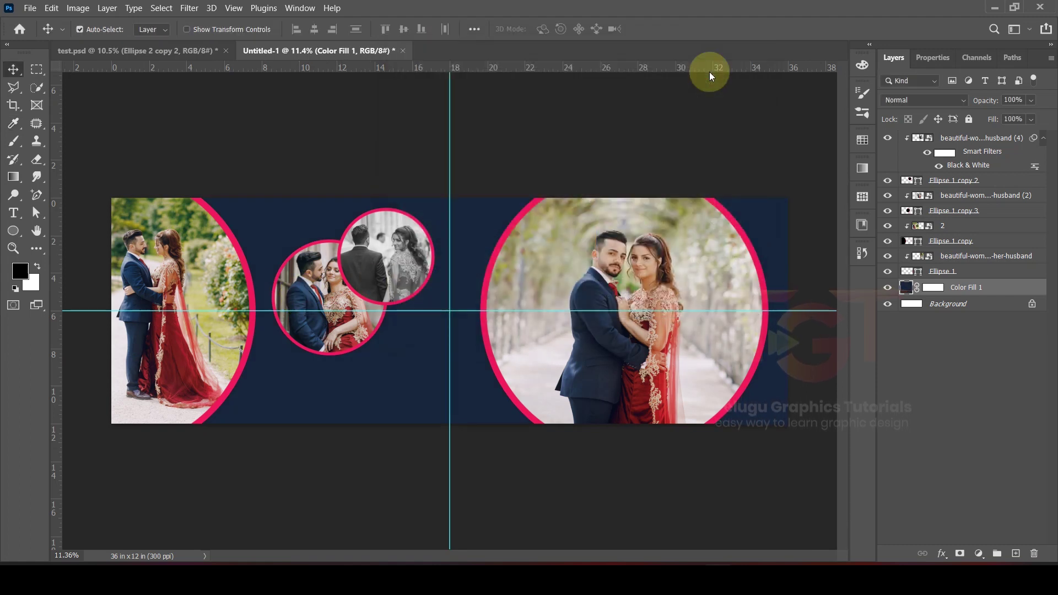
pyautogui.click(406, 156)
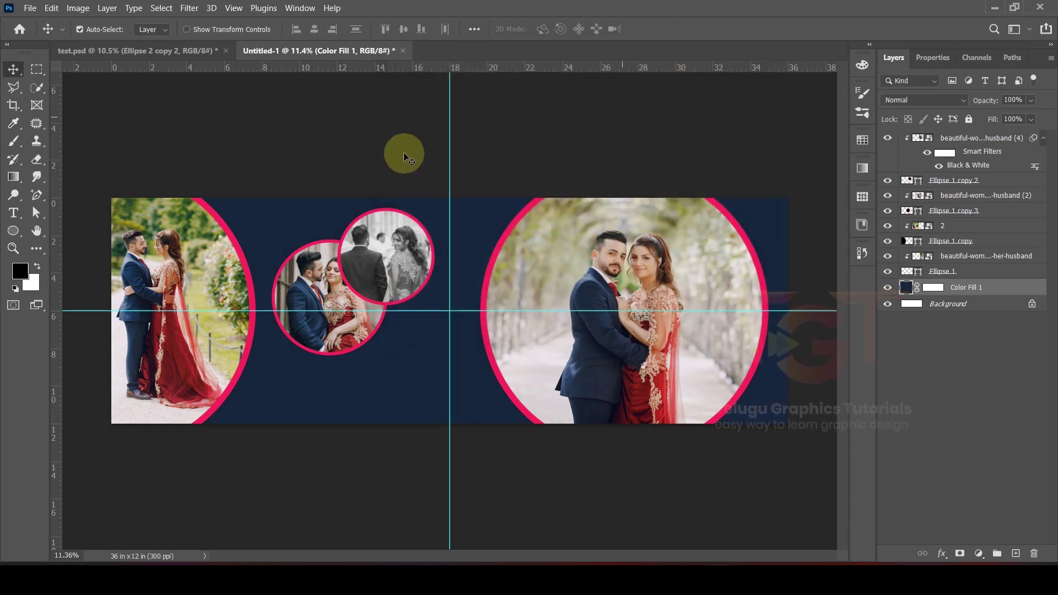
# Change the stroke colour of the large right circle, Ellipse 1, to the RGB cyan swatch
pyautogui.click(737, 226)
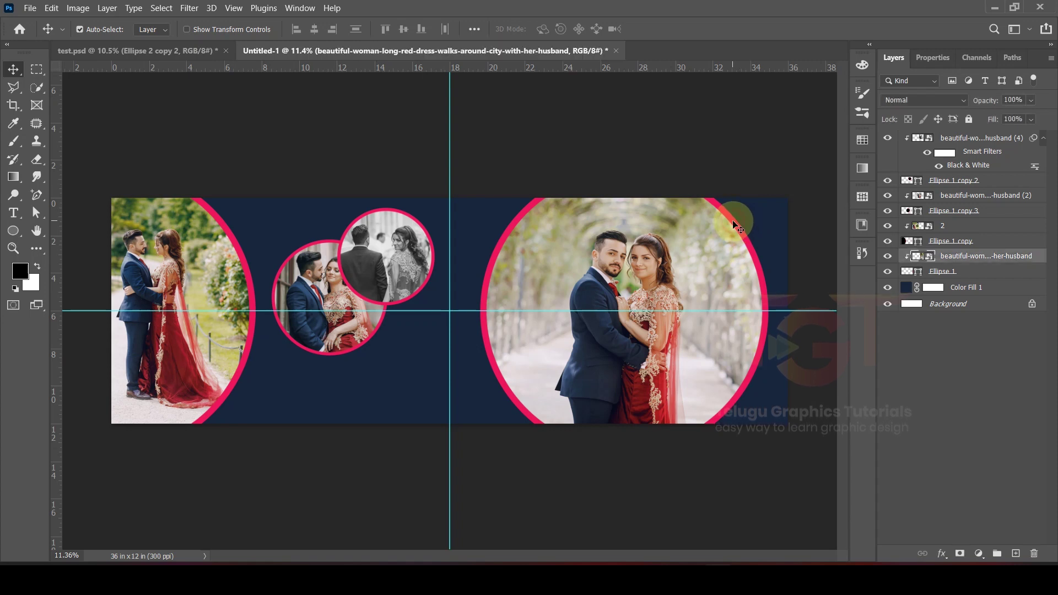
pyautogui.click(978, 276)
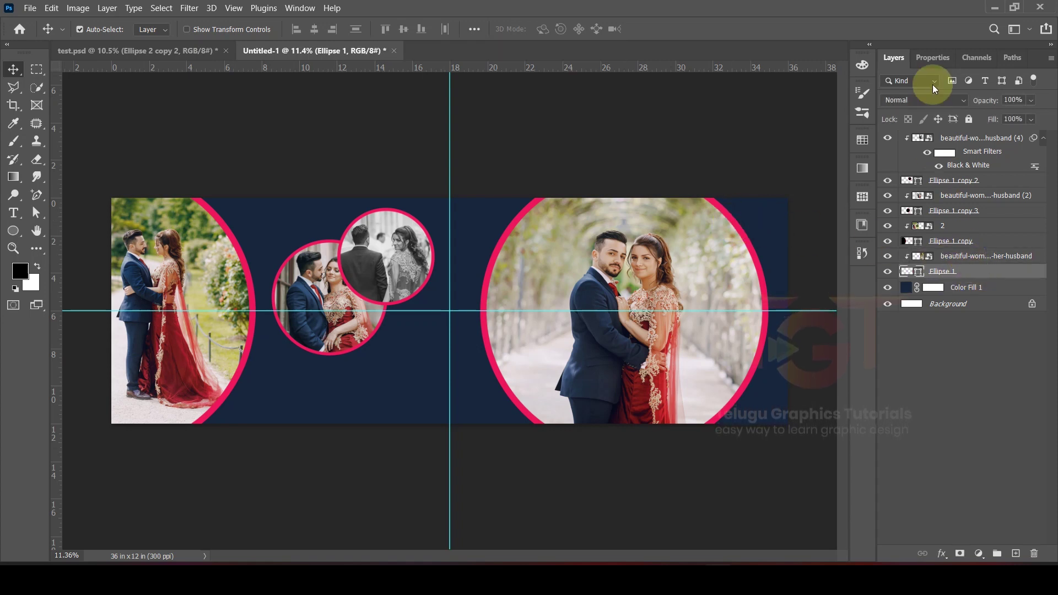
pyautogui.click(933, 58)
pyautogui.click(930, 223)
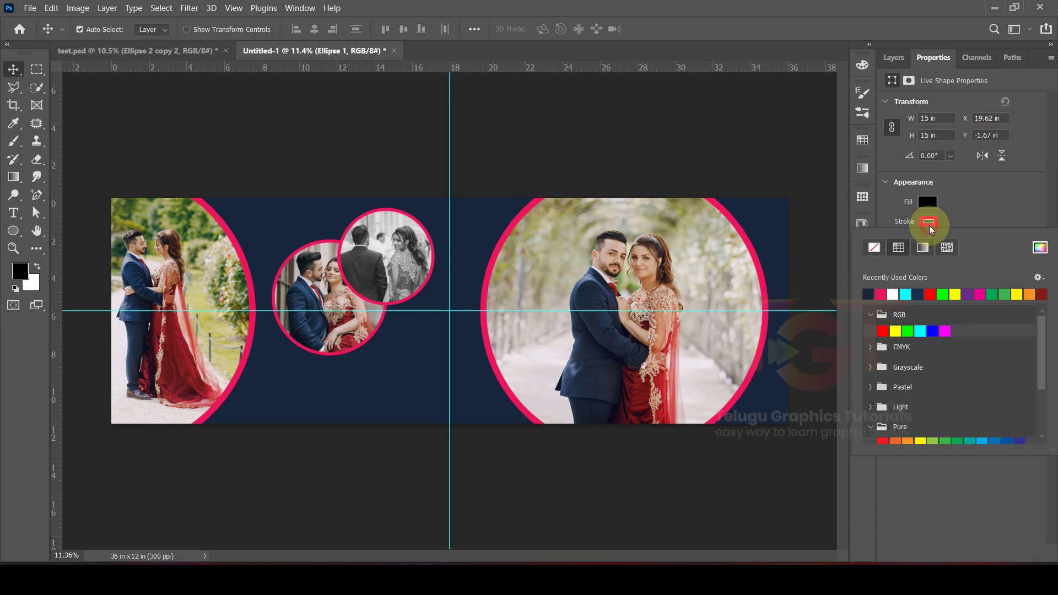
pyautogui.click(924, 331)
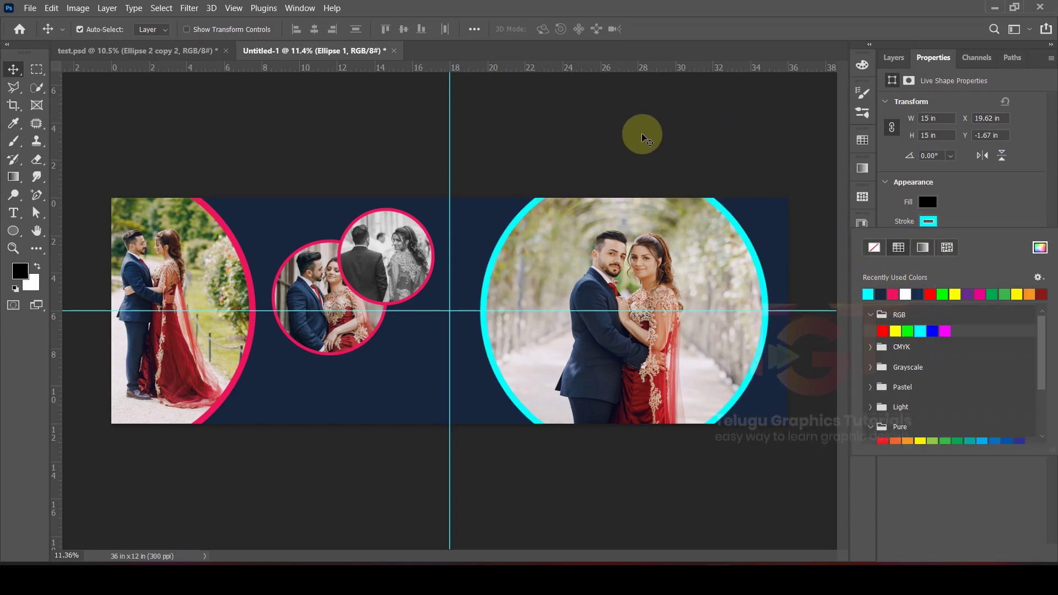
# Change the stroke colour of the large left circle, Ellipse 1 copy, to white
pyautogui.click(219, 243)
pyautogui.click(213, 248)
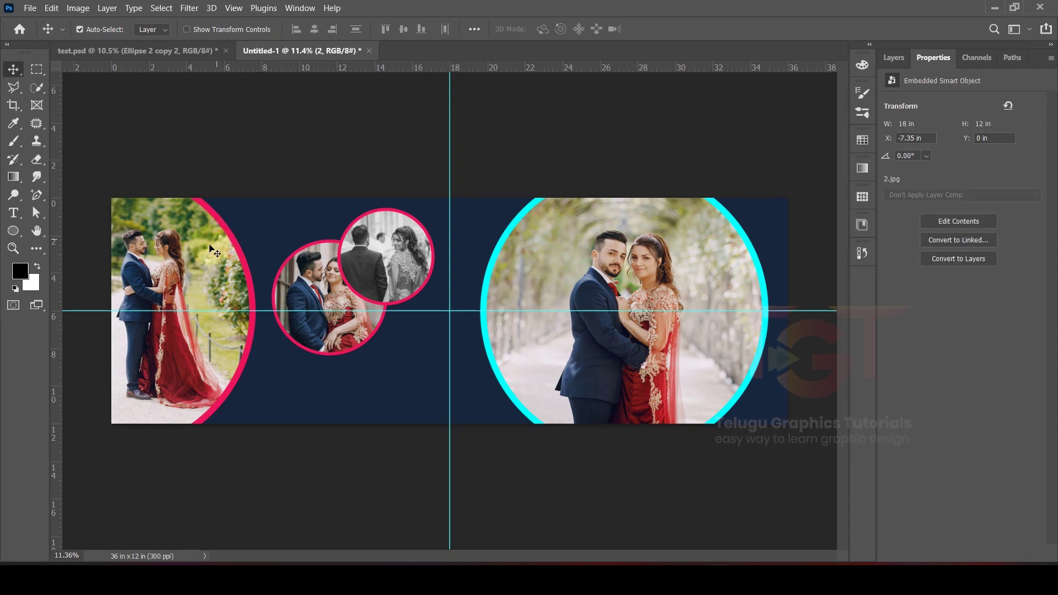
pyautogui.click(849, 105)
pyautogui.click(893, 58)
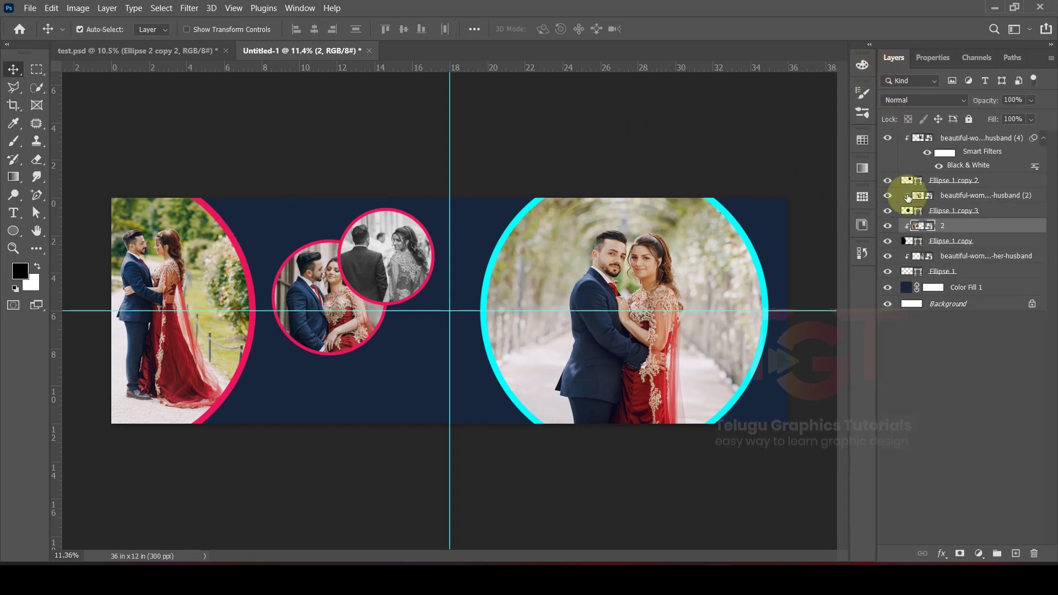
pyautogui.click(945, 243)
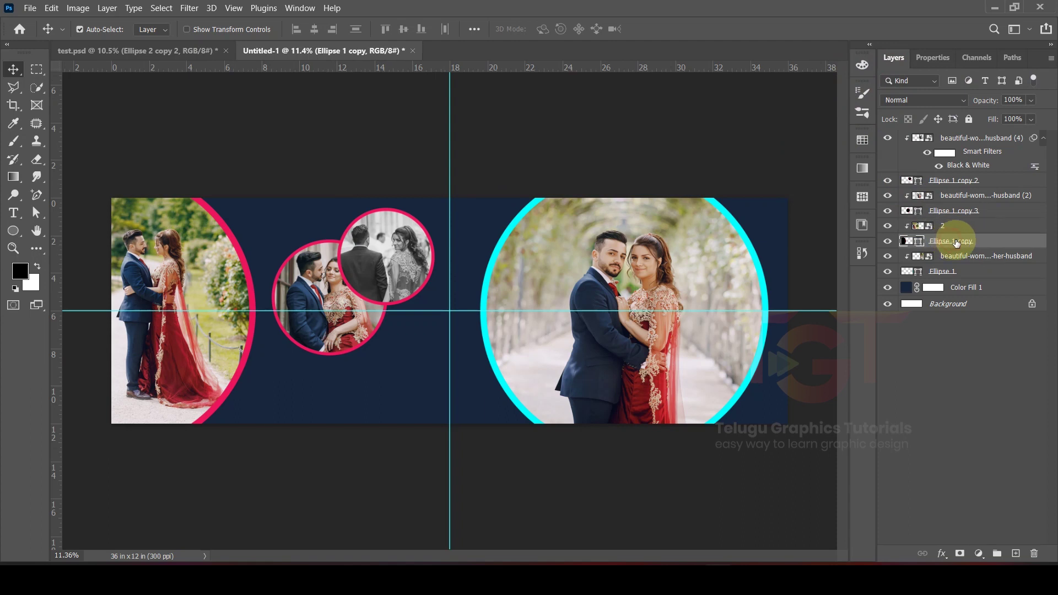
pyautogui.click(937, 59)
pyautogui.click(936, 222)
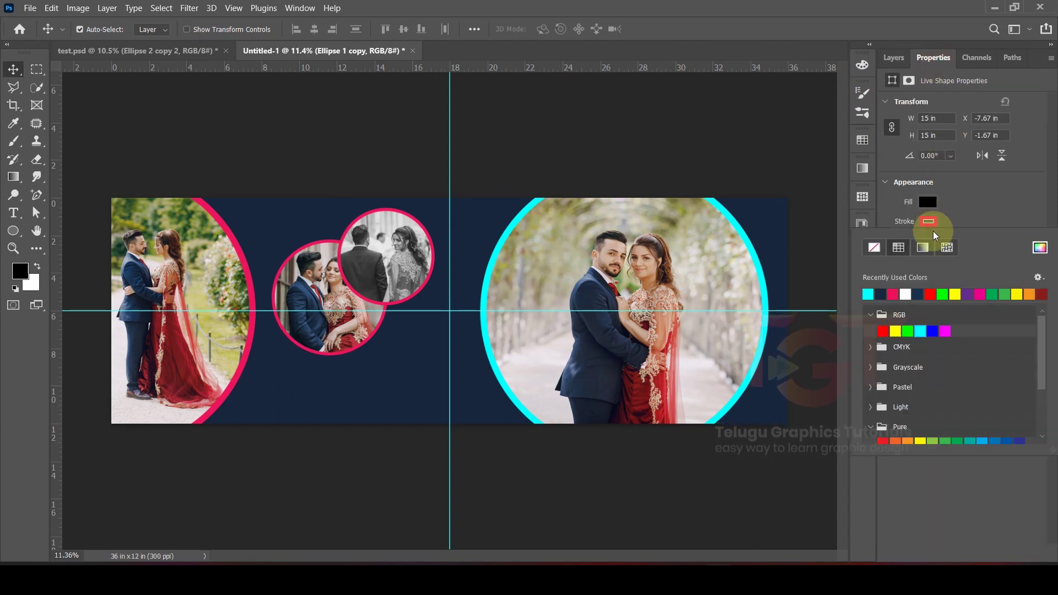
pyautogui.click(869, 294)
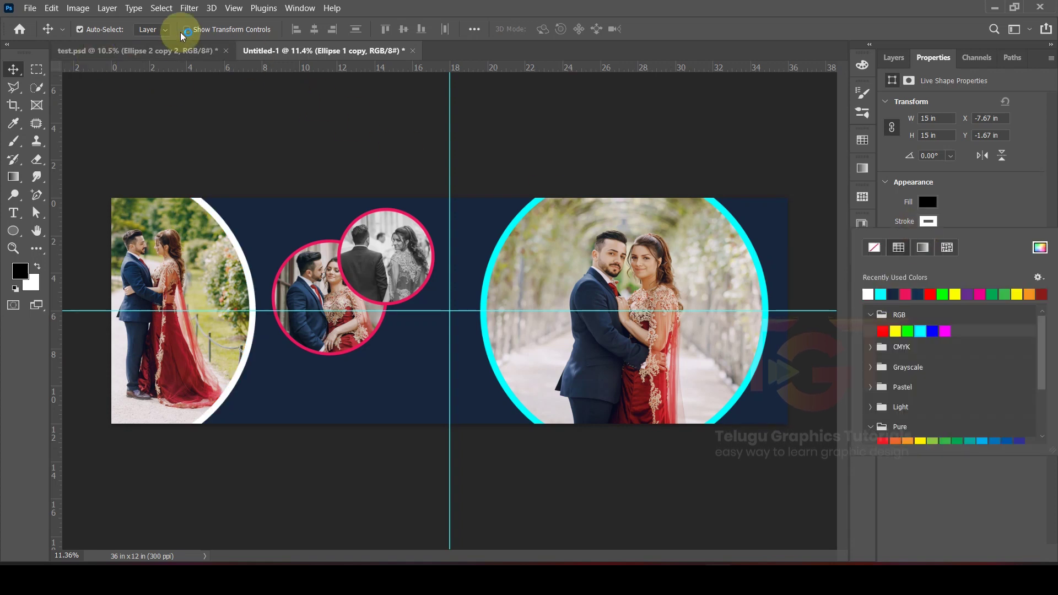
# Recolour the small circles' strokes, making Ellipse 1 copy 3 cyan and Ellipse 1 copy 2 white
pyautogui.click(165, 53)
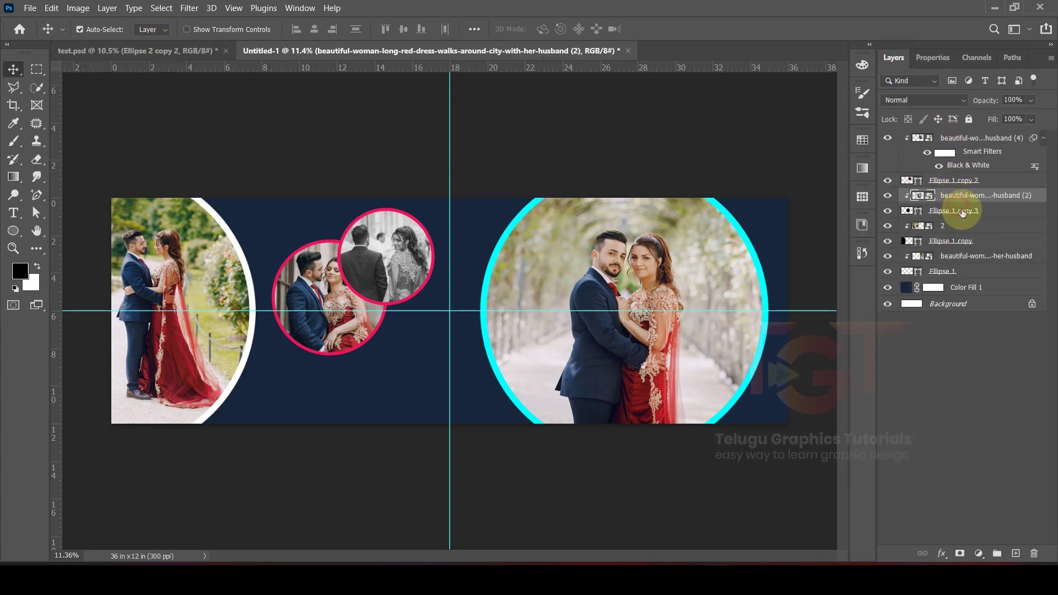
pyautogui.click(962, 213)
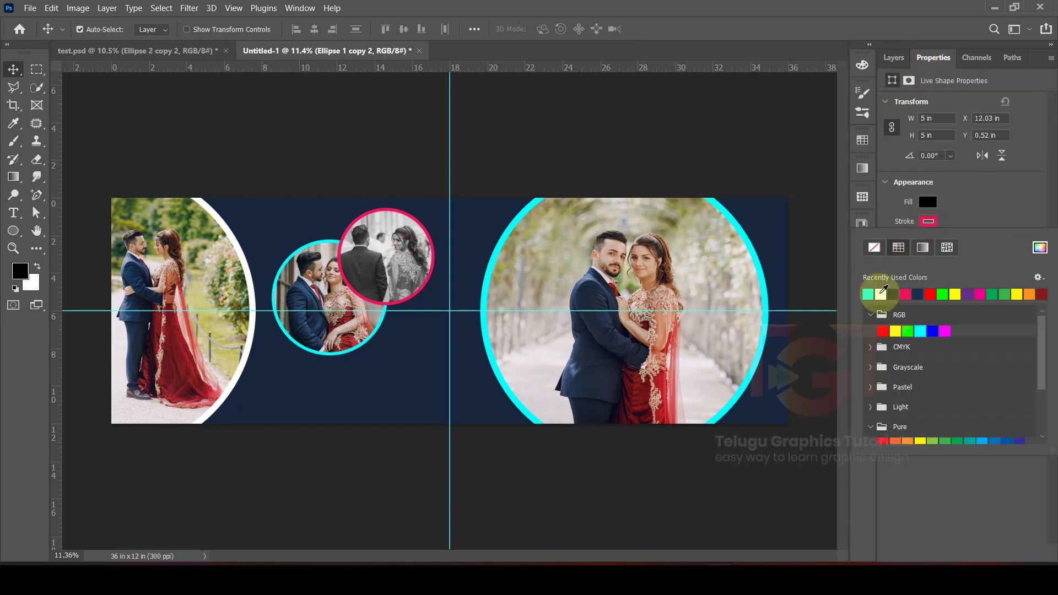
pyautogui.click(881, 293)
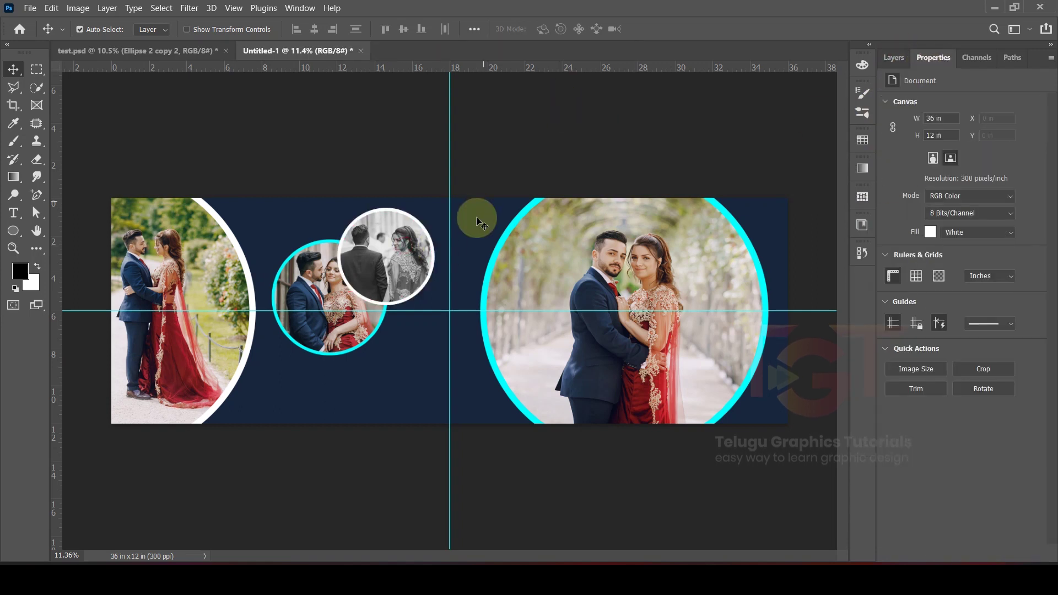
# Place the rose-petals garden photo above Color Fill 1 and scale it to 160.71% to span the full canvas width
pyautogui.click(906, 59)
pyautogui.click(992, 289)
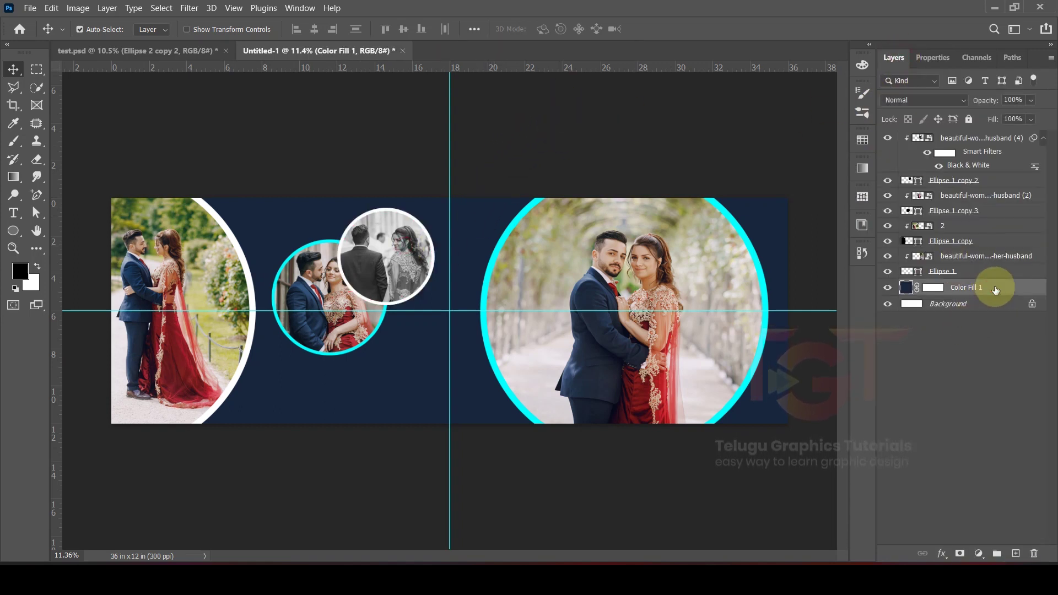
pyautogui.click(552, 556)
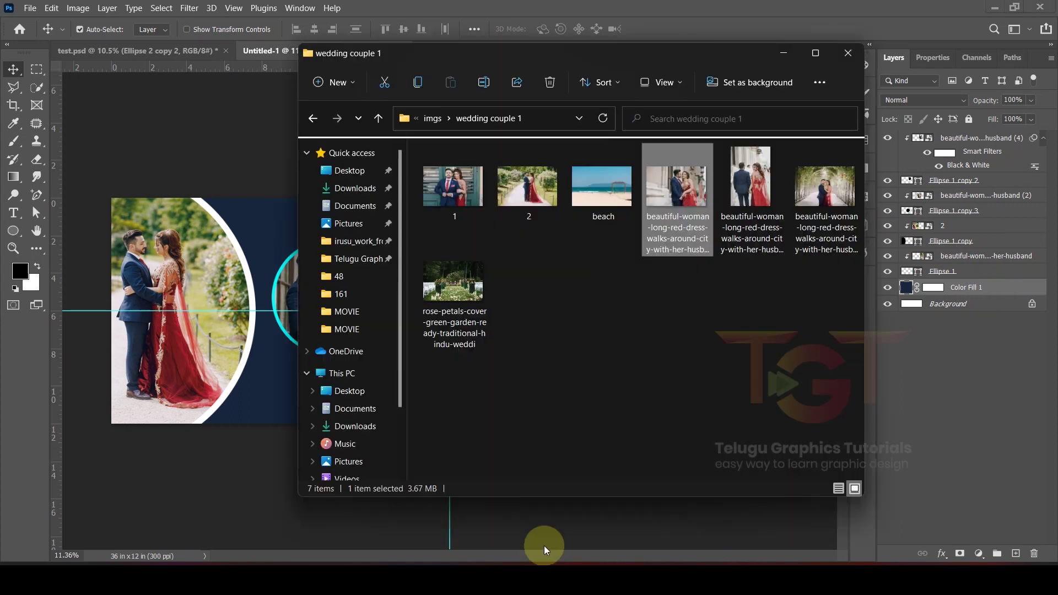
pyautogui.moveTo(250, 286); pyautogui.dragTo(766, 309)
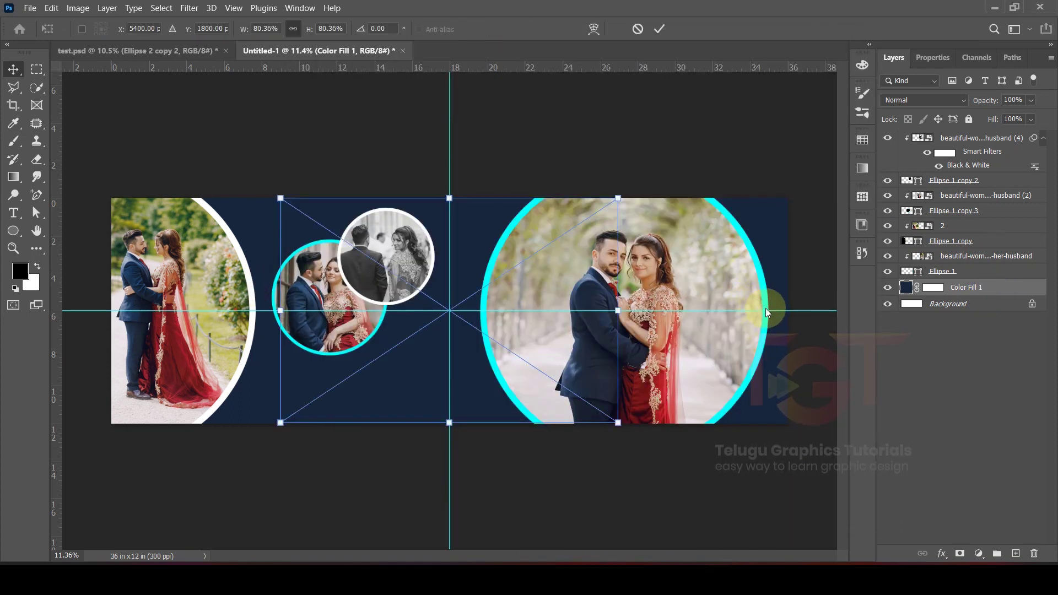
pyautogui.moveTo(618, 311); pyautogui.dragTo(792, 320)
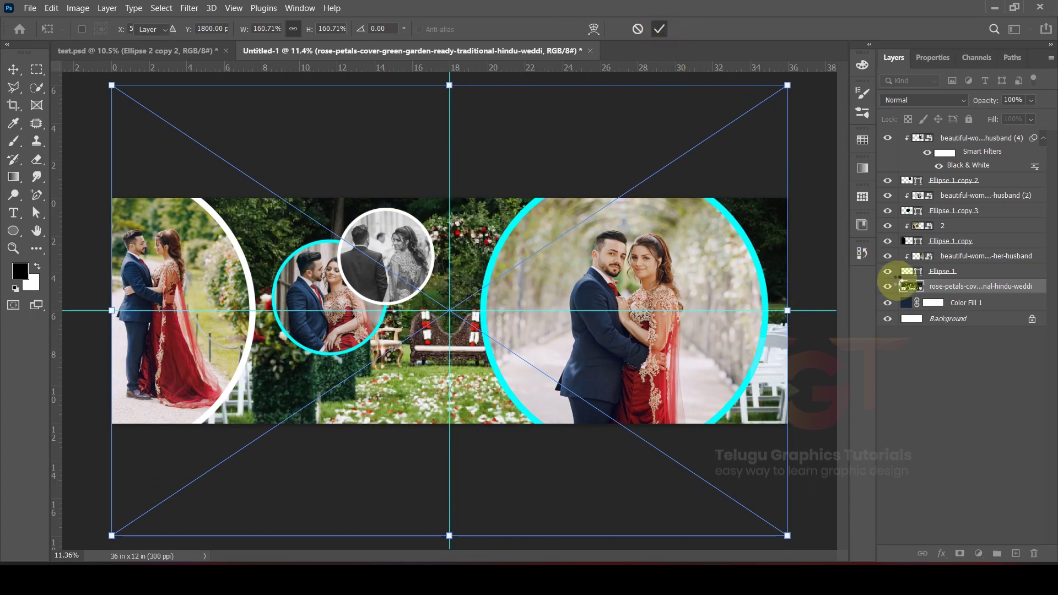
pyautogui.press('Return')
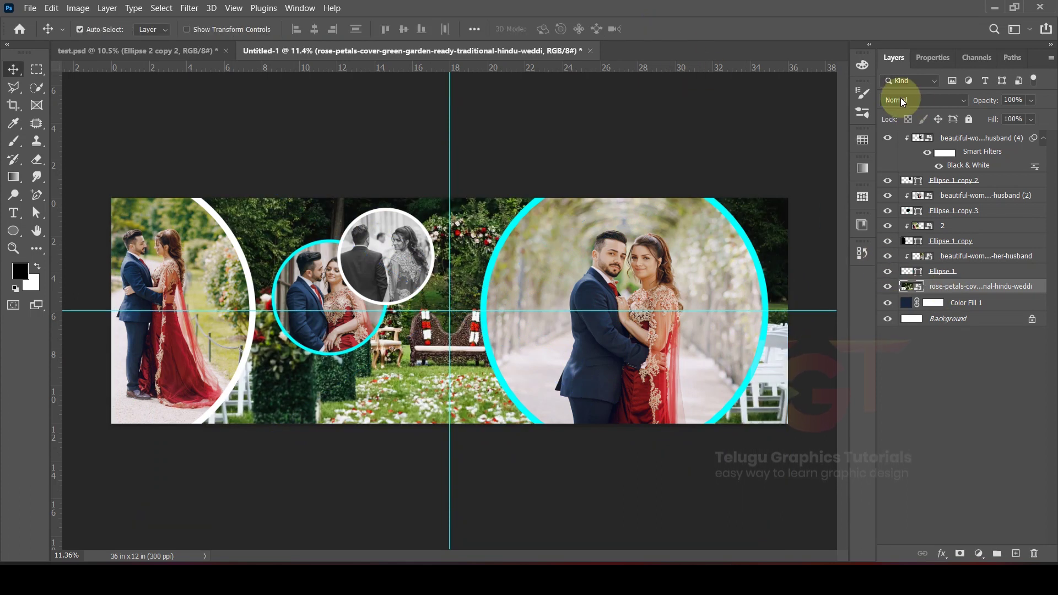
# Blend the rose-petals garden photo into the navy fill with Luminosity mode at 20% opacity
pyautogui.click(917, 100)
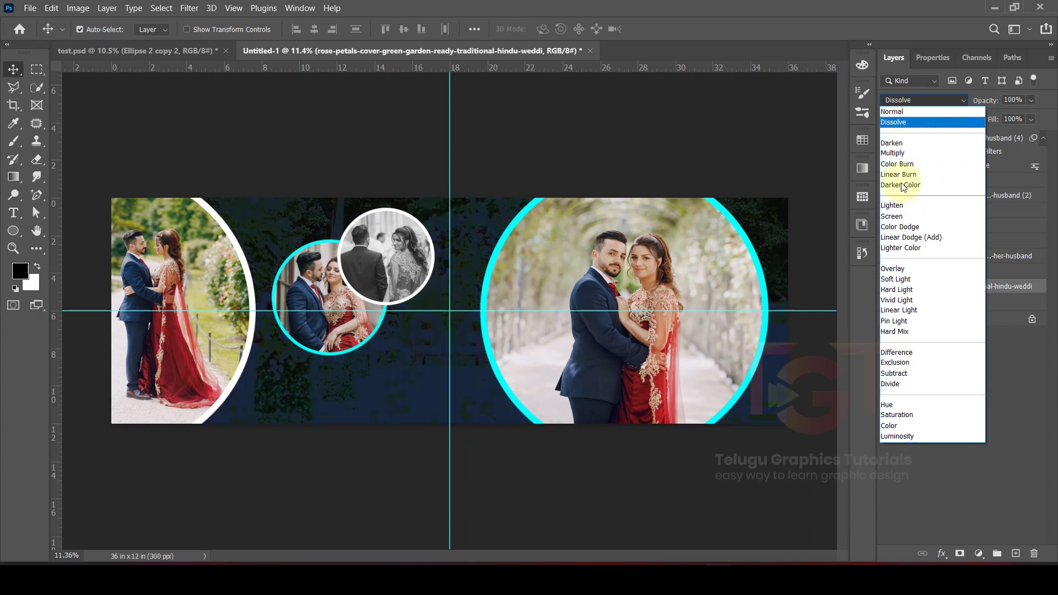
pyautogui.click(897, 438)
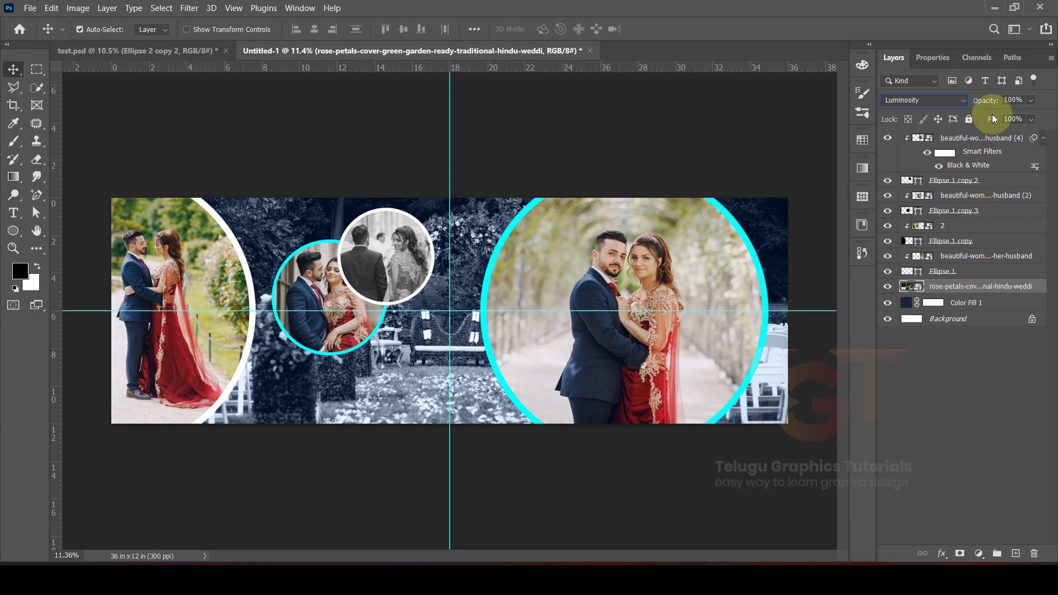
pyautogui.write('20')
pyautogui.press('Return')
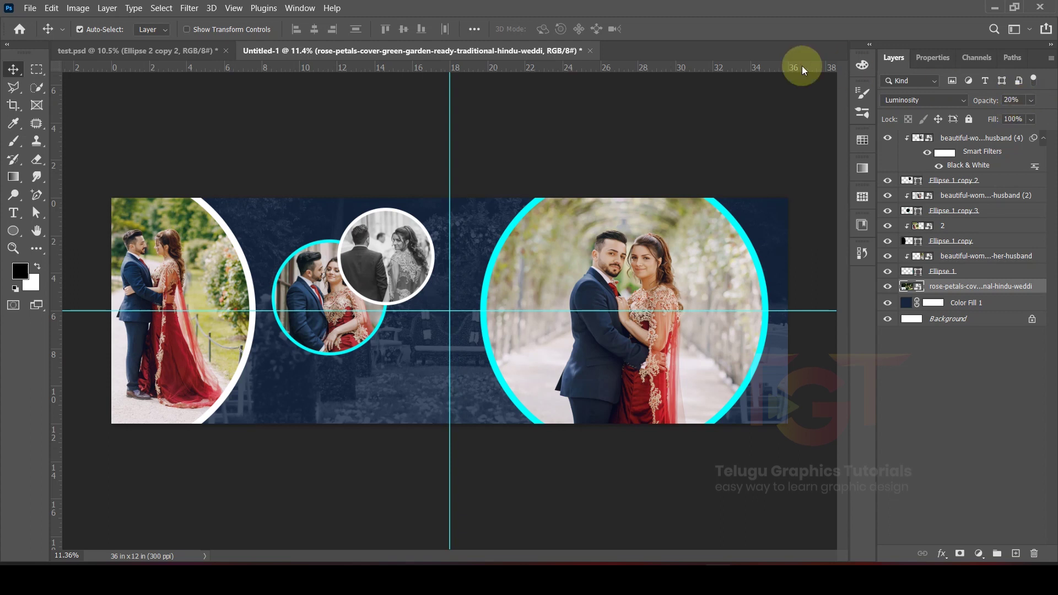
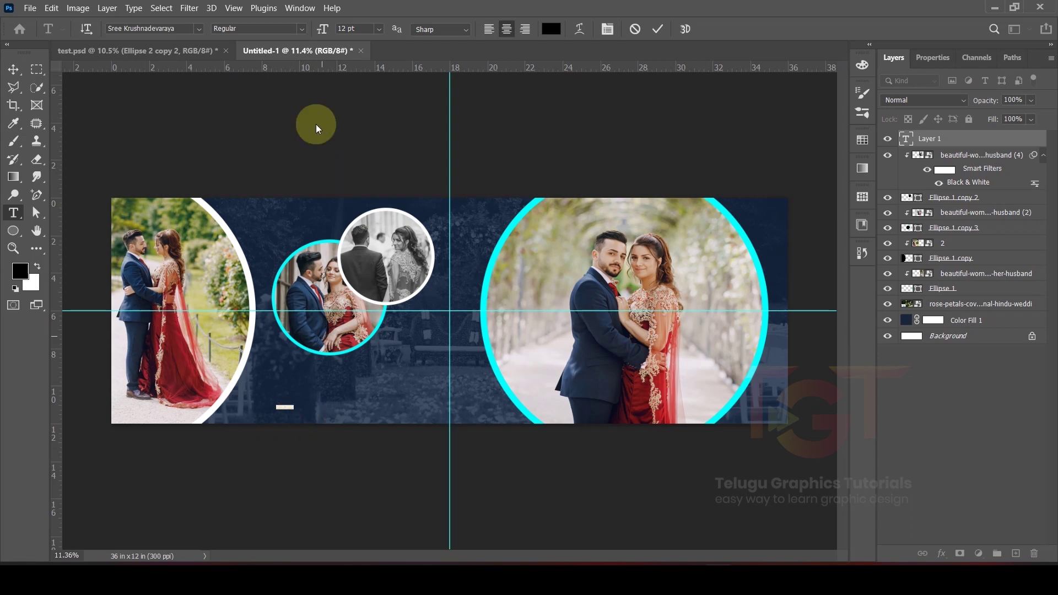
# Add the white text "Wedding" at 69 pt near the spread's lower edge, below the small circles
pyautogui.moveTo(323, 28); pyautogui.dragTo(335, 25)
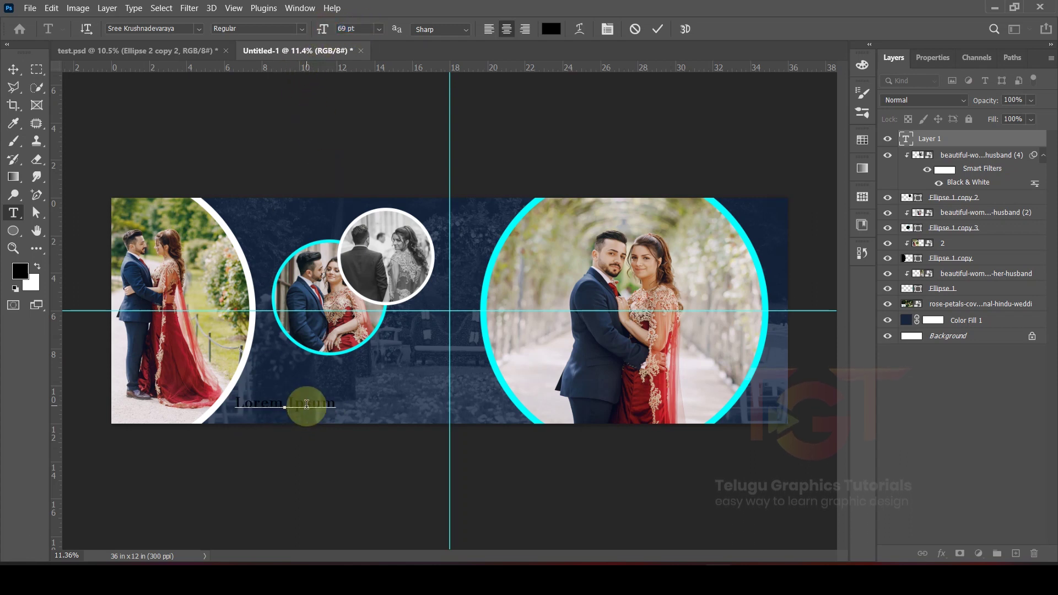
pyautogui.click(551, 28)
pyautogui.moveTo(470, 192); pyautogui.dragTo(402, 77)
pyautogui.click(692, 81)
pyautogui.tripleClick(282, 405)
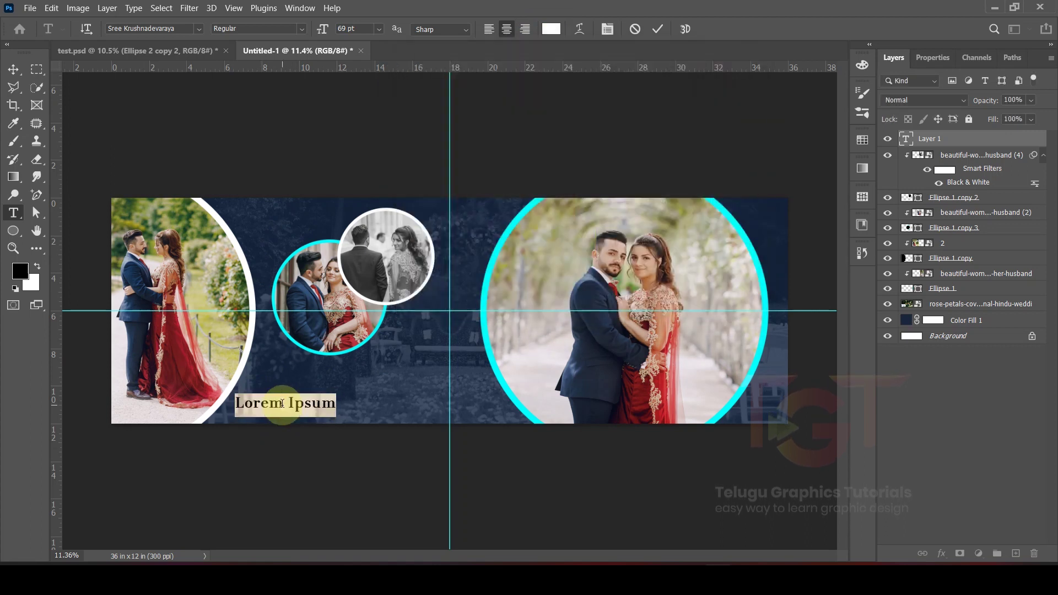
pyautogui.write('Wedding')
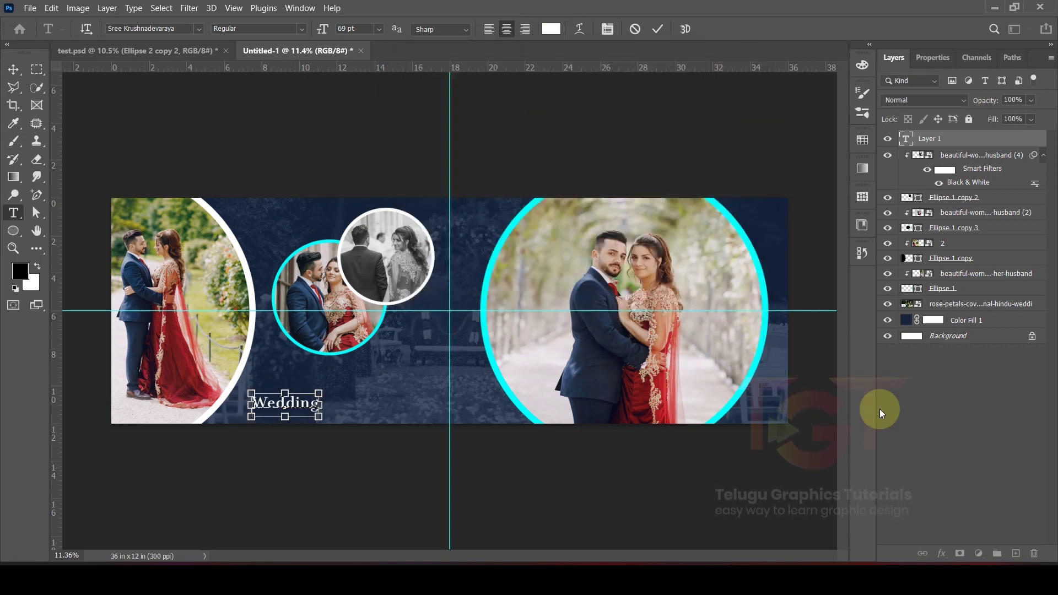
# Set the "Wedding" text in the serif font Bodoni Bd BT
pyautogui.hotkey('ctrl', 'a')
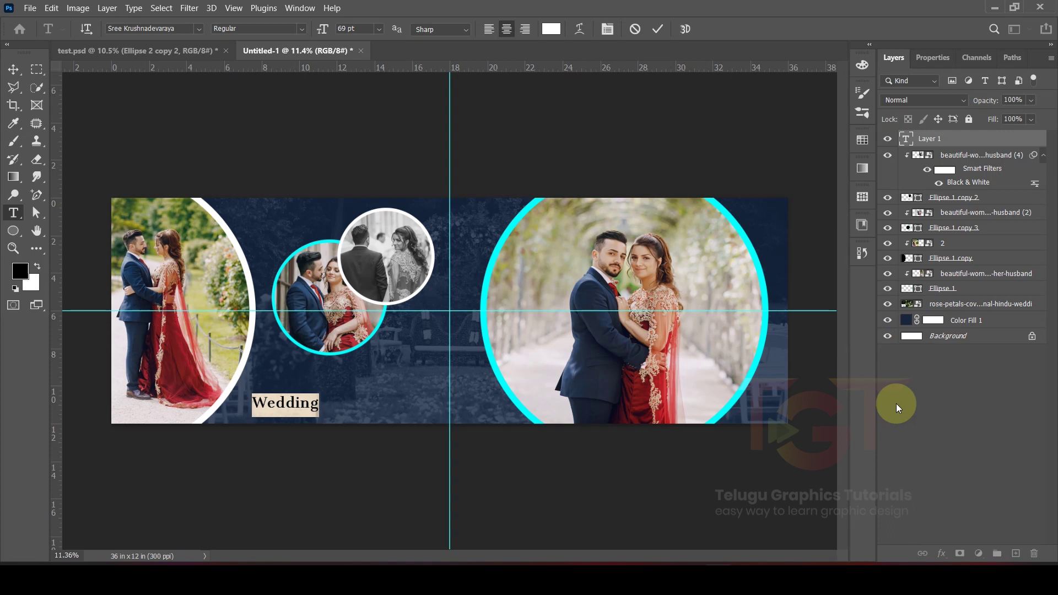
pyautogui.click(198, 28)
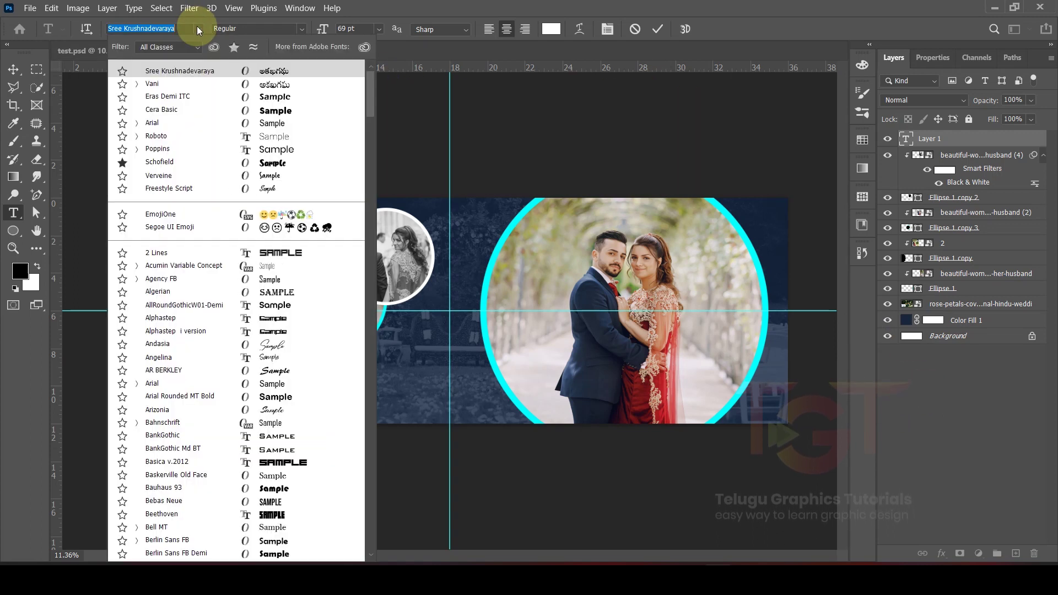
pyautogui.click(197, 47)
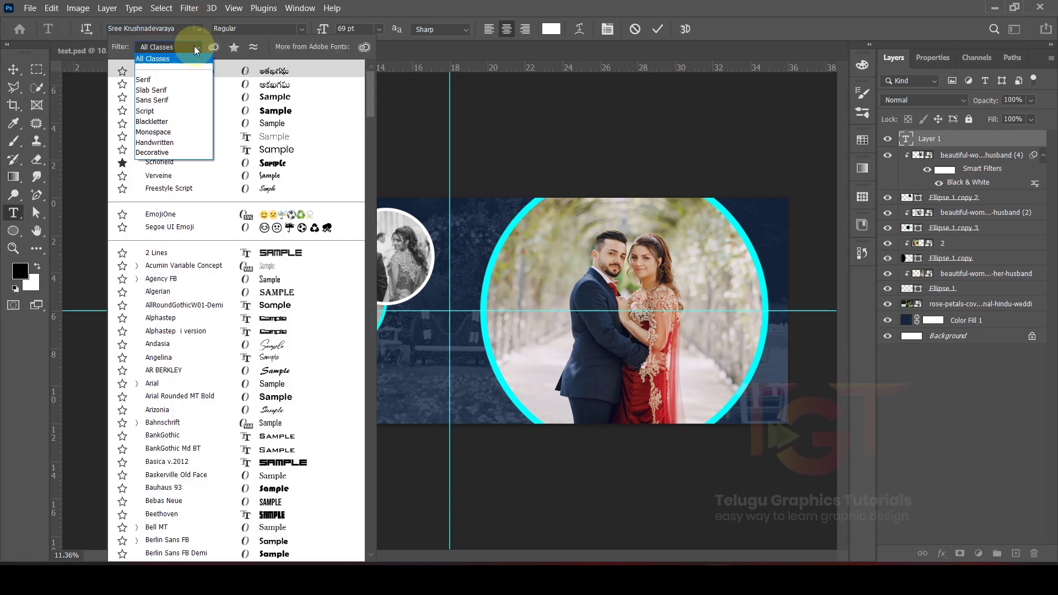
pyautogui.click(157, 81)
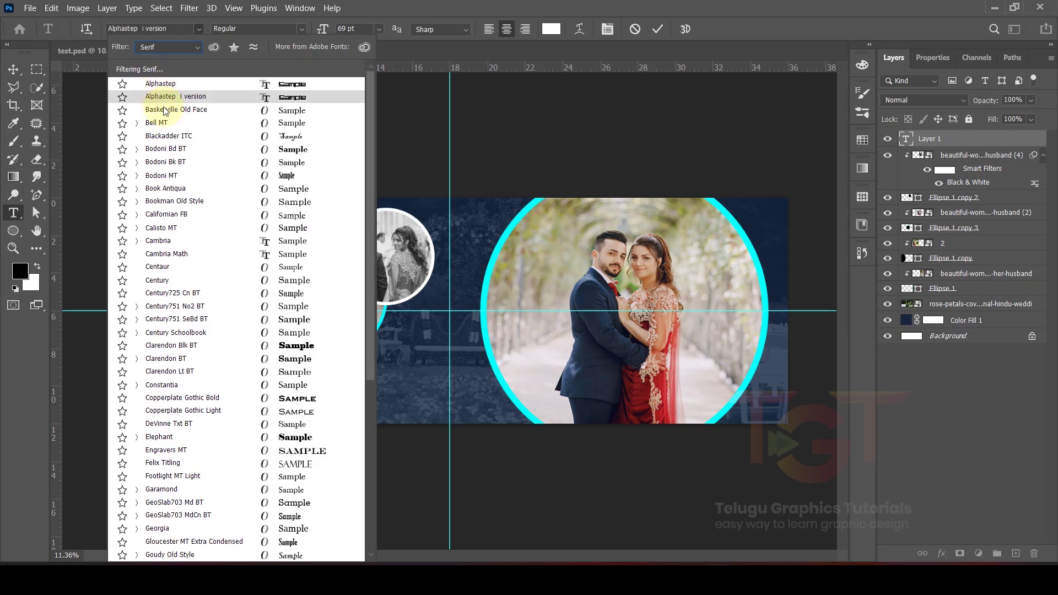
pyautogui.click(165, 149)
pyautogui.click(13, 69)
# Duplicate the "Wedding" text to its right and replace the copy's wording with "moments"
pyautogui.scroll(5, 232, 364)
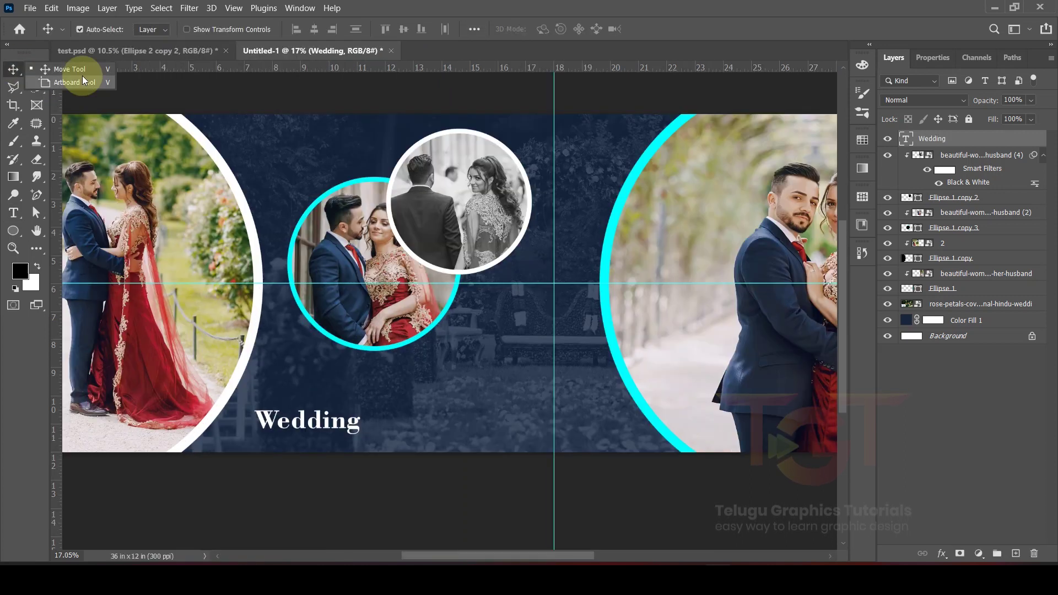
pyautogui.moveTo(486, 353); pyautogui.dragTo(665, 345)
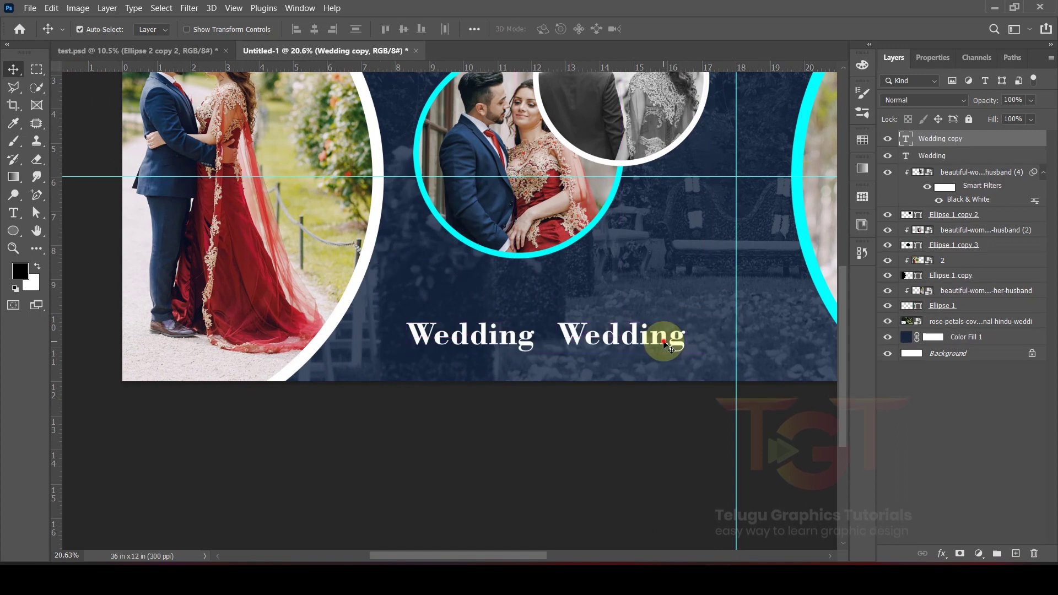
pyautogui.doubleClick(665, 342)
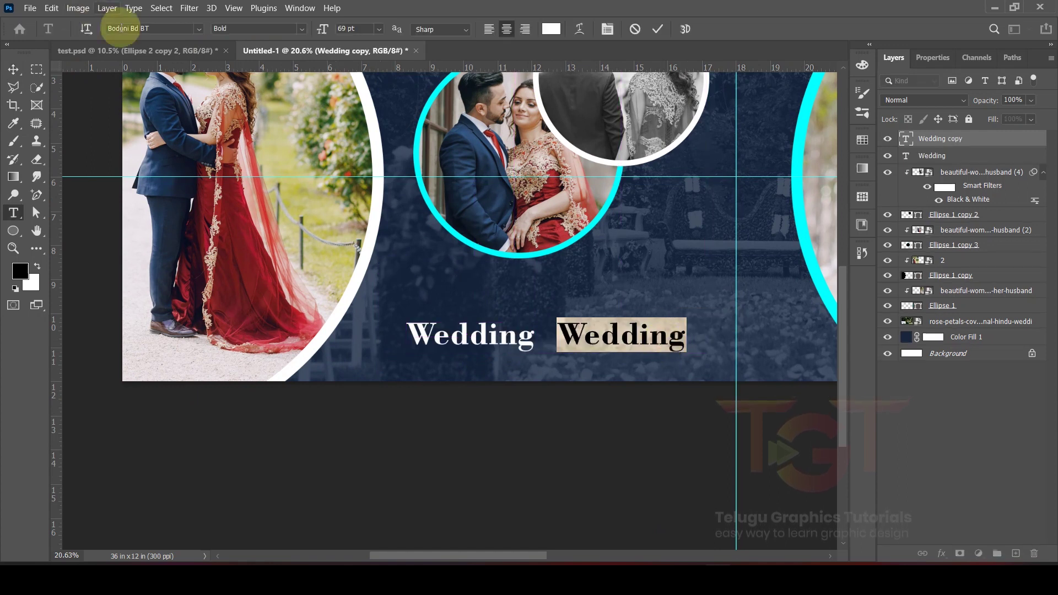
pyautogui.write('moments')
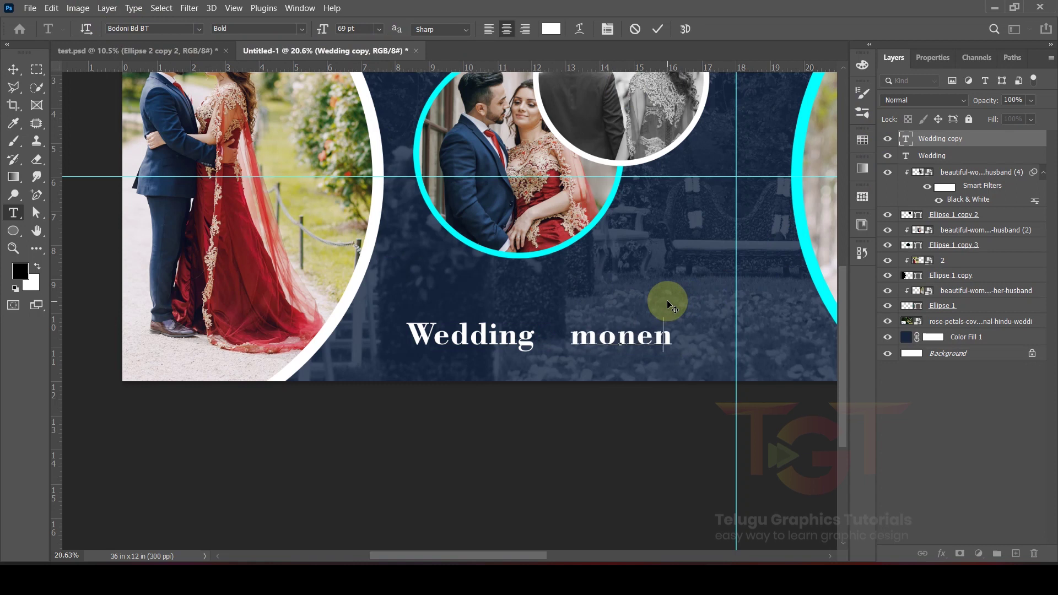
# Set the "moments" text in the script font AR BERKLEY
pyautogui.hotkey('ctrl', 'a')
pyautogui.click(933, 57)
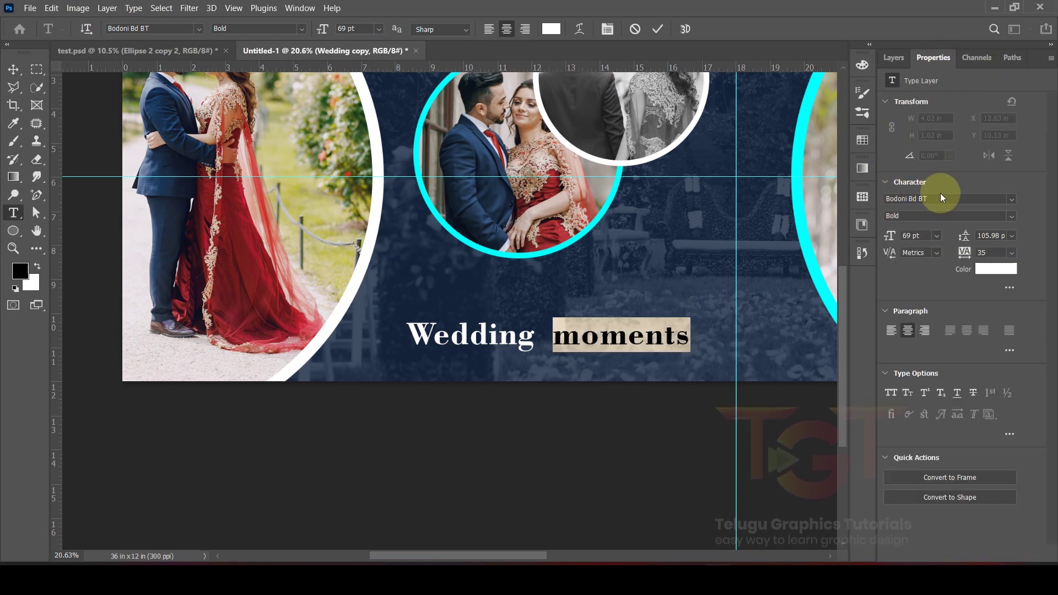
pyautogui.click(1014, 200)
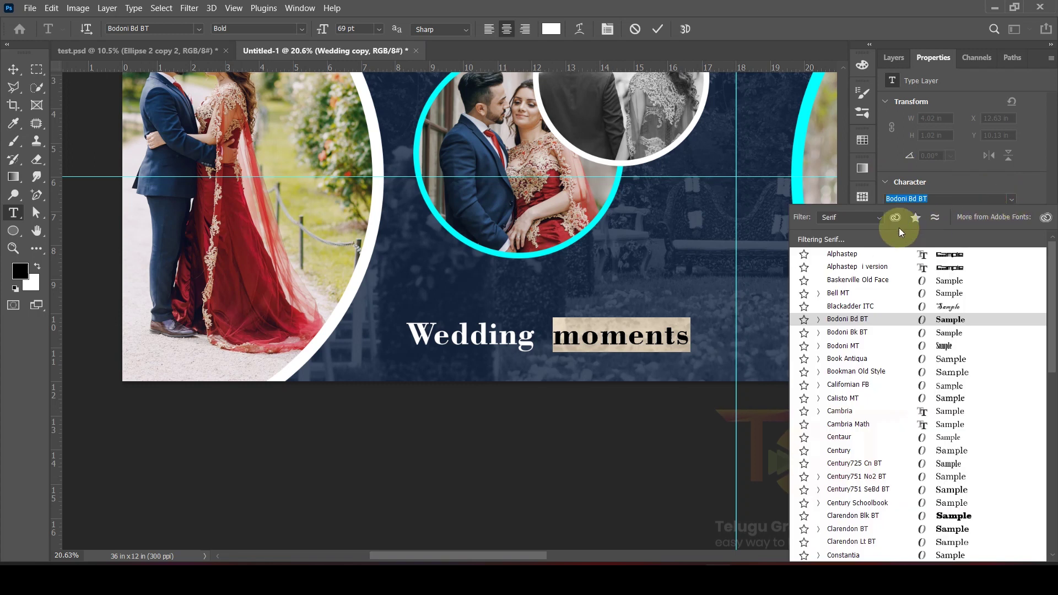
pyautogui.scroll(1, 849, 220)
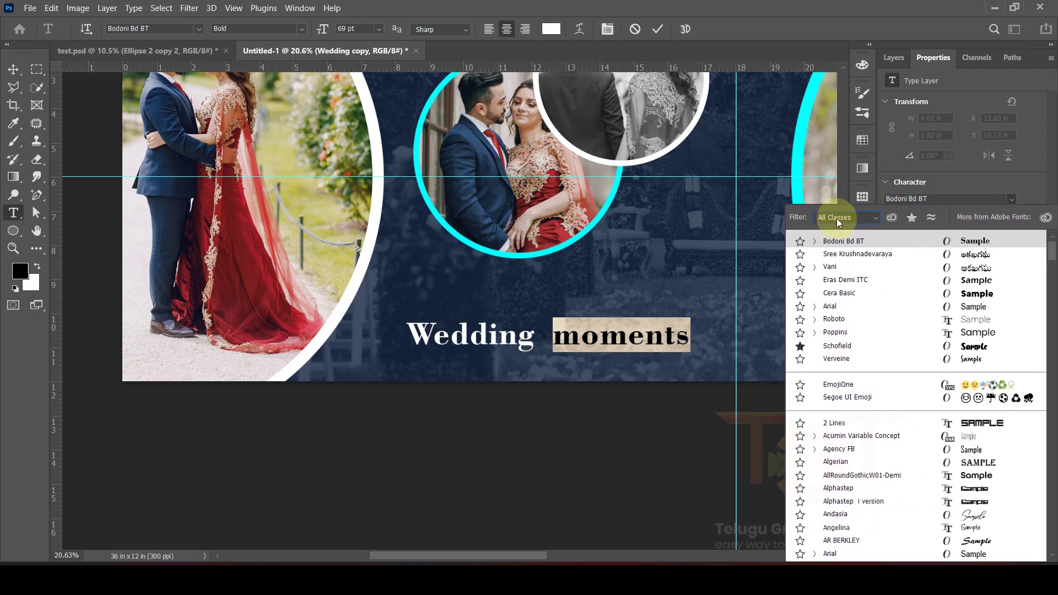
pyautogui.click(838, 219)
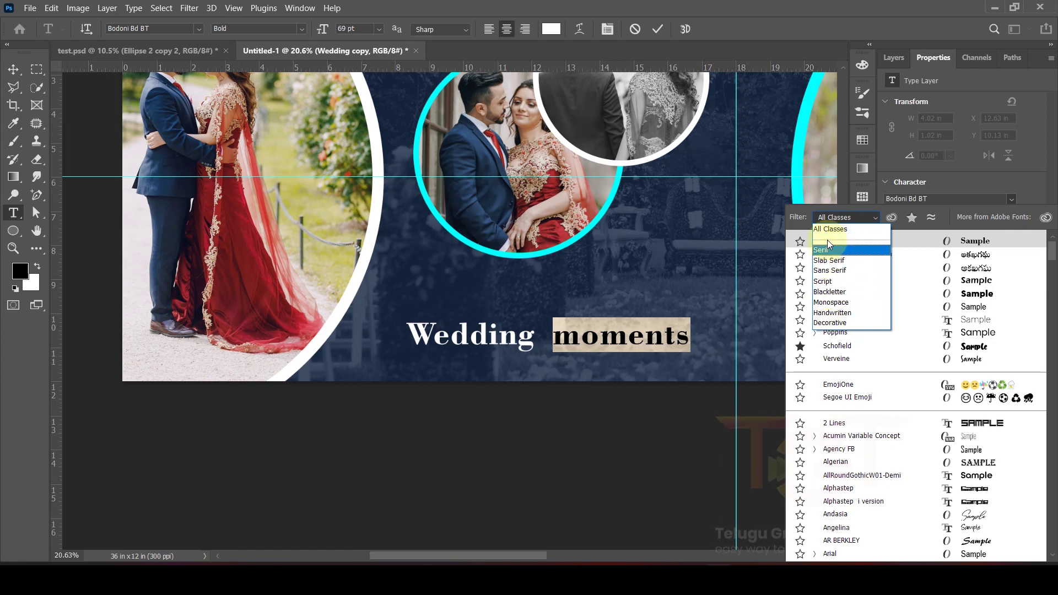
pyautogui.click(823, 281)
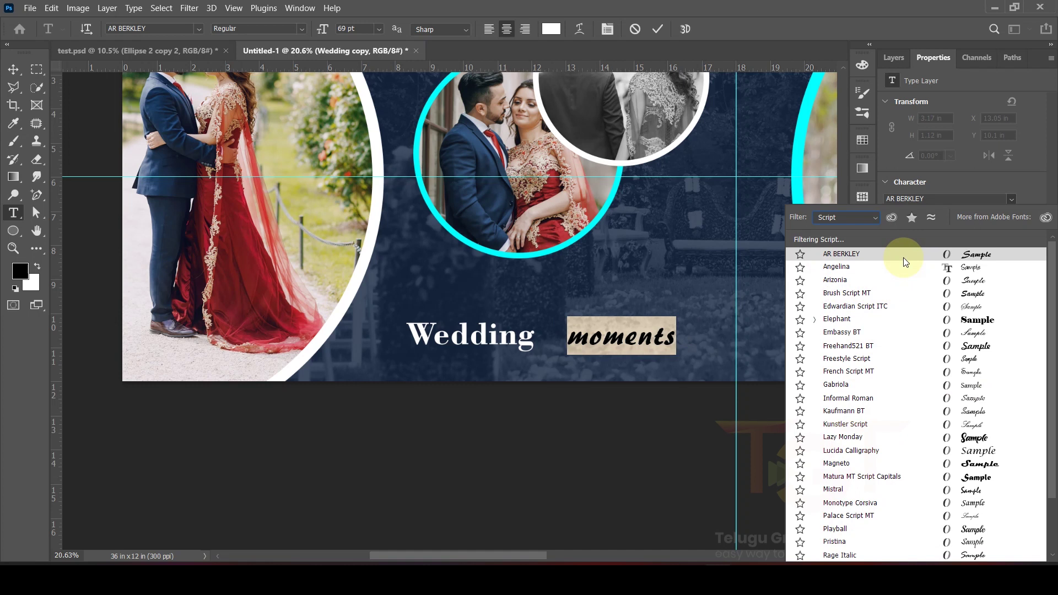
pyautogui.click(866, 254)
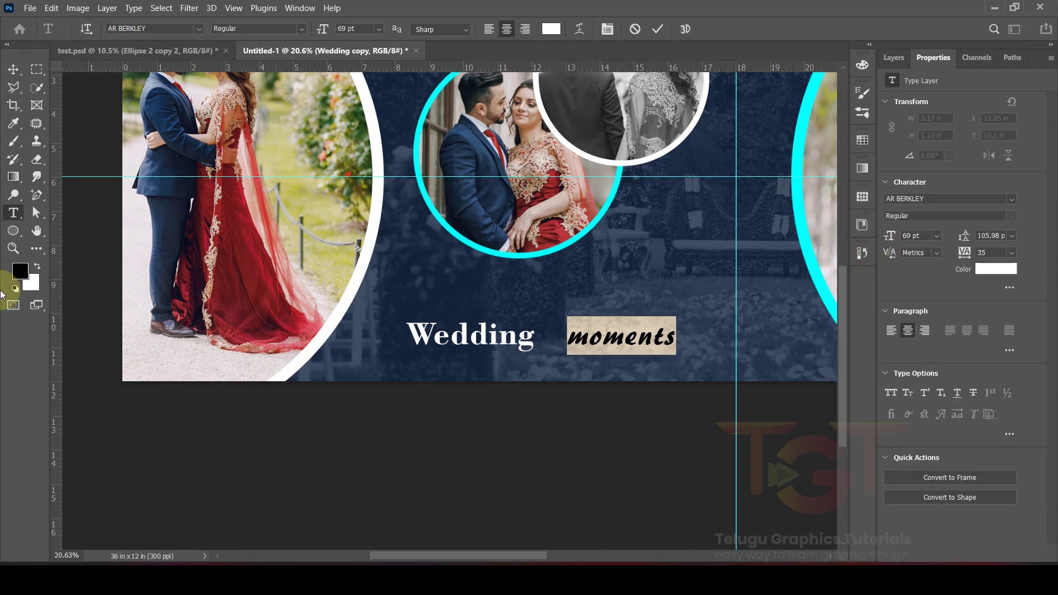
# Move the "moments" text closer to "Wedding", to an X position of about 12.53 in
pyautogui.click(14, 70)
pyautogui.scroll(3, 607, 324)
pyautogui.moveTo(607, 324); pyautogui.dragTo(580, 322)
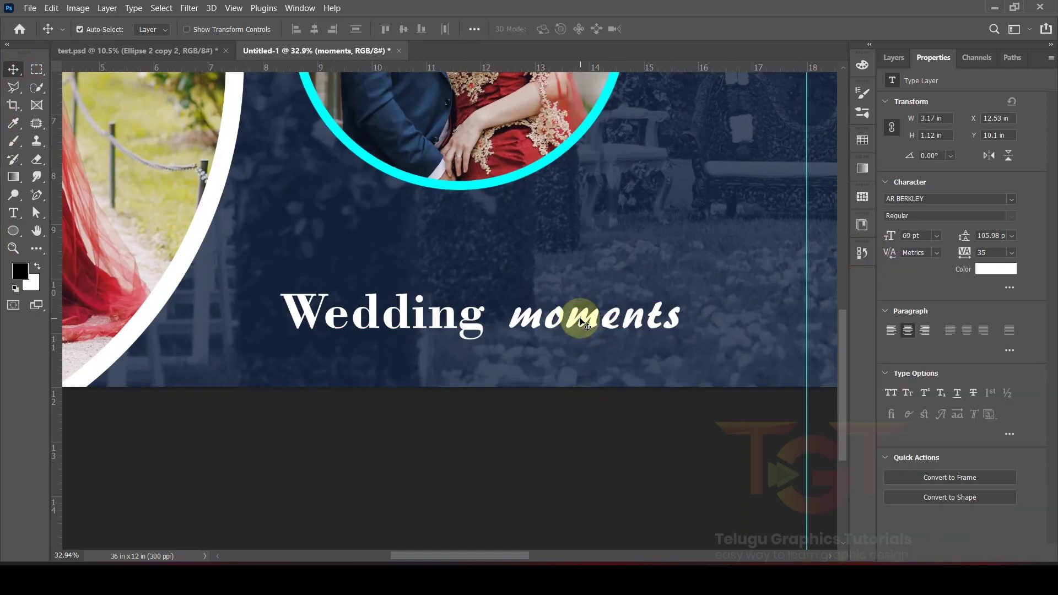
# Set the font size of the "moments" text to 75 pt
pyautogui.doubleClick(581, 317)
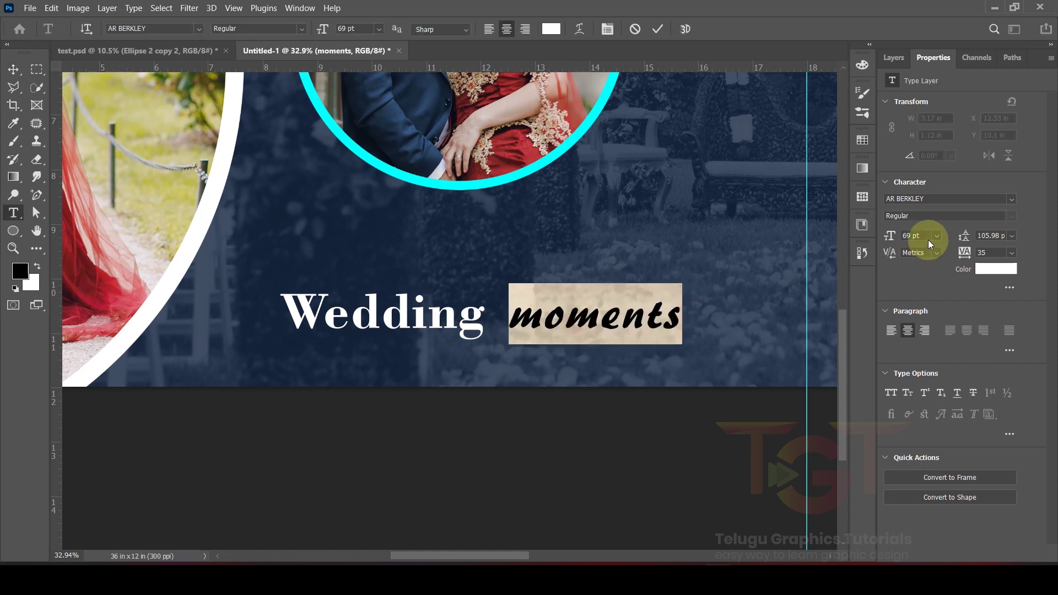
pyautogui.write('75')
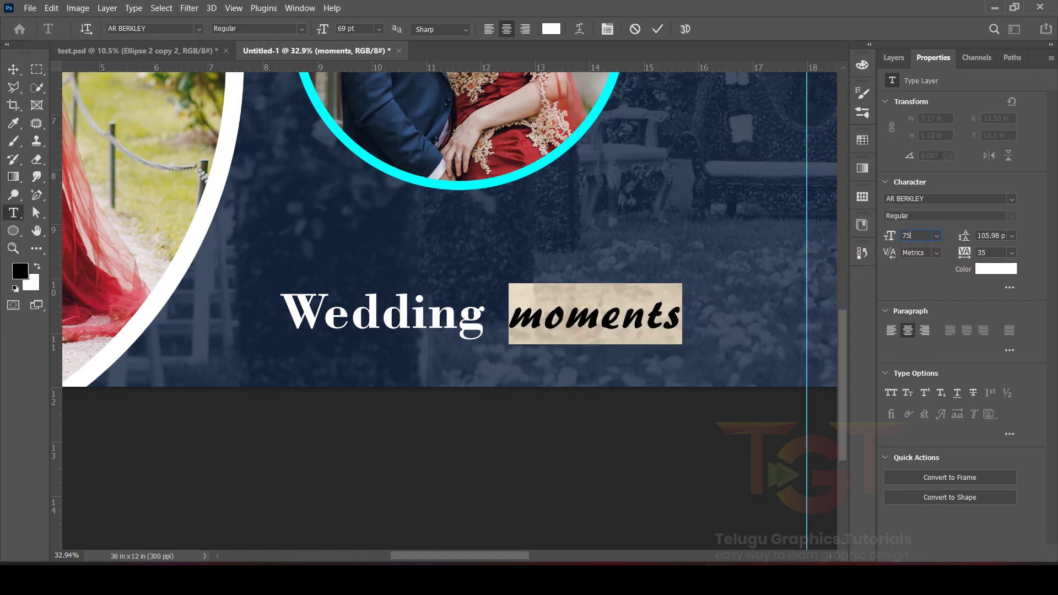
pyautogui.press('Return')
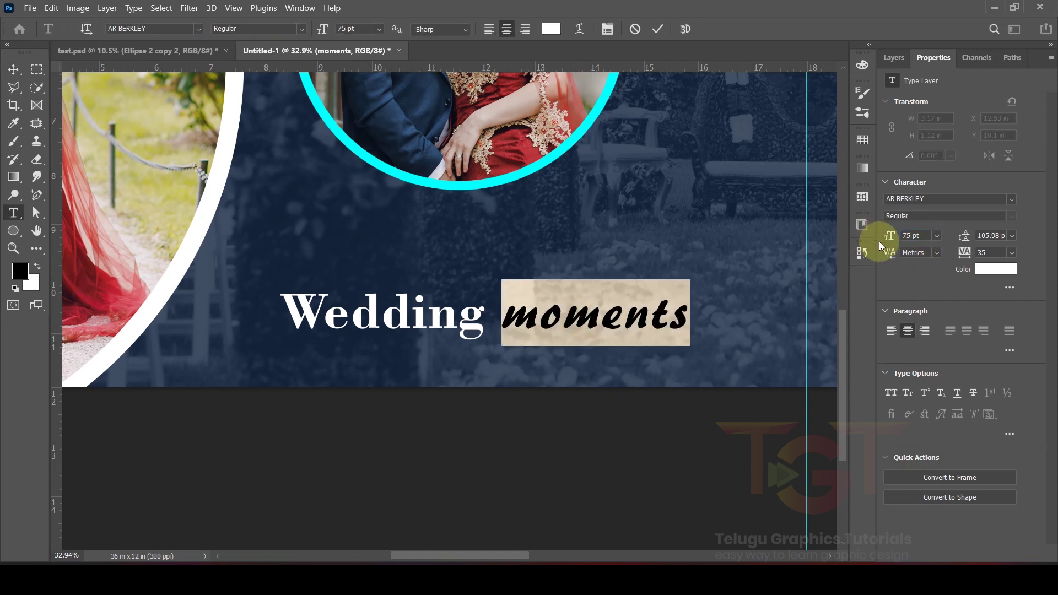
pyautogui.click(658, 29)
pyautogui.press('v')
# Set the "moments" text to 85 pt and move it diagonally below the end of "Wedding"
pyautogui.click(910, 236)
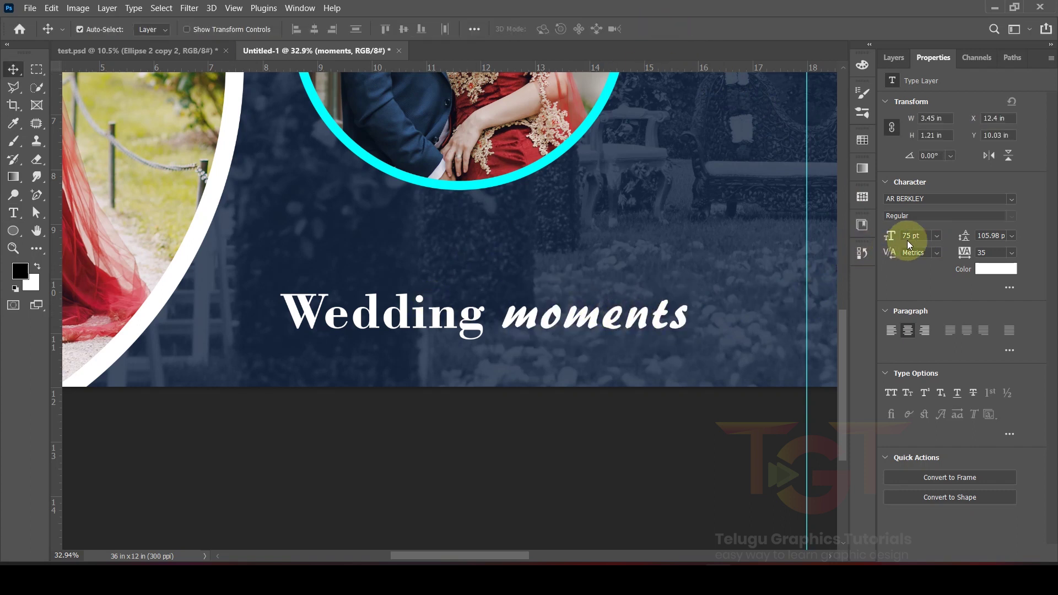
pyautogui.write('85')
pyautogui.press('Return')
pyautogui.moveTo(574, 324); pyautogui.dragTo(599, 357)
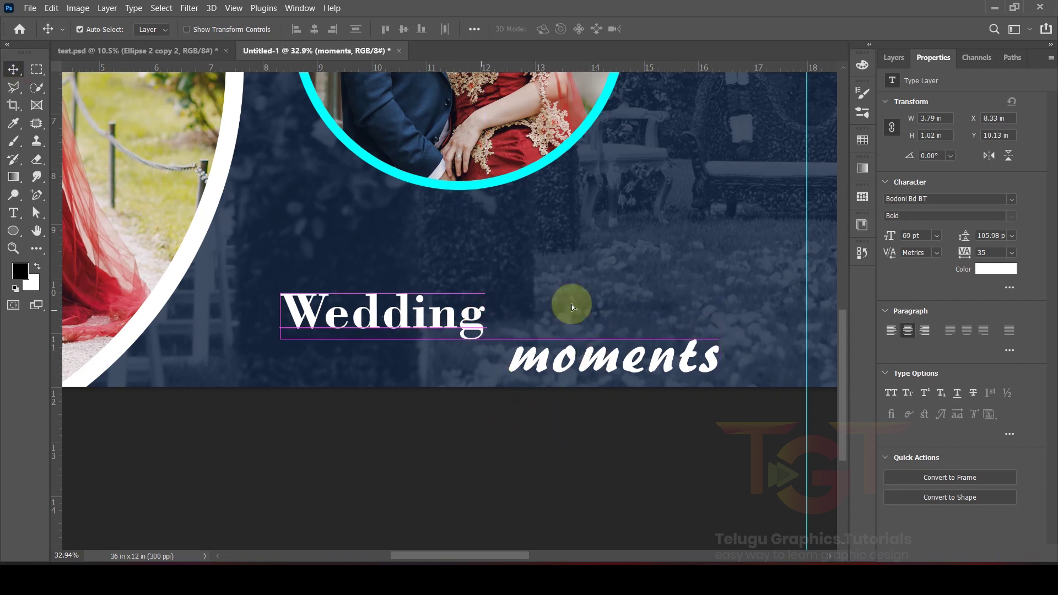
pyautogui.click(573, 353)
# Apply a Levels adjustment to the couple photo in the large cyan-outlined circle, slightly darkening its midtones
pyautogui.hotkey('ctrl', '0')
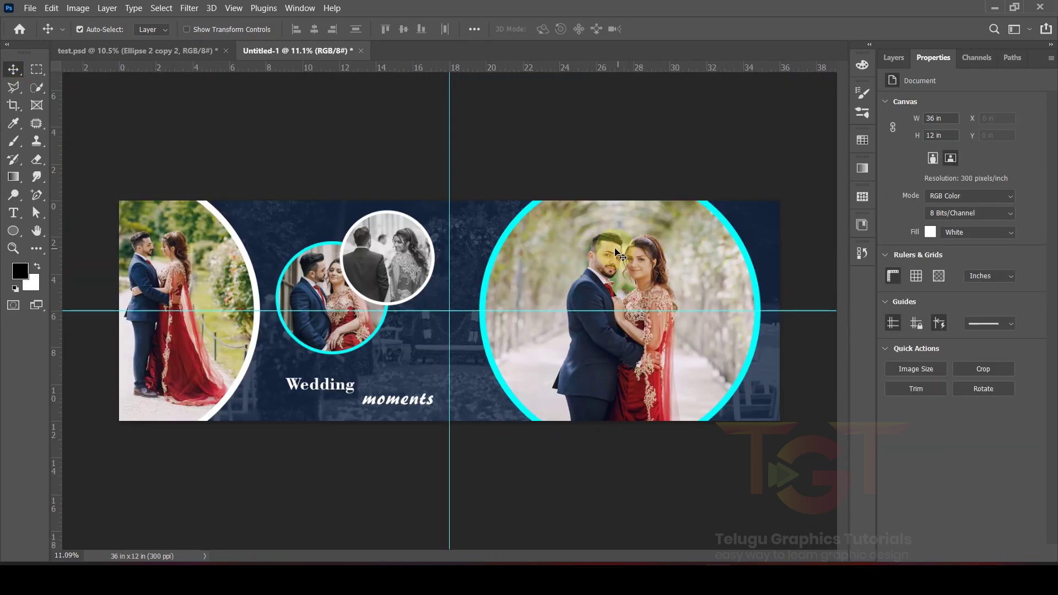
pyautogui.click(615, 251)
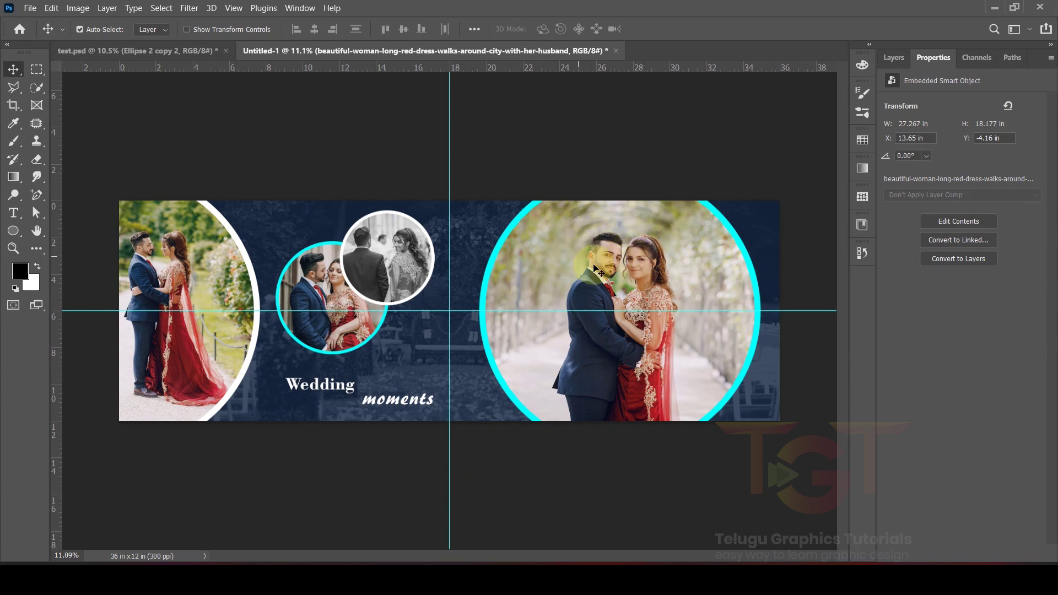
pyautogui.click(77, 9)
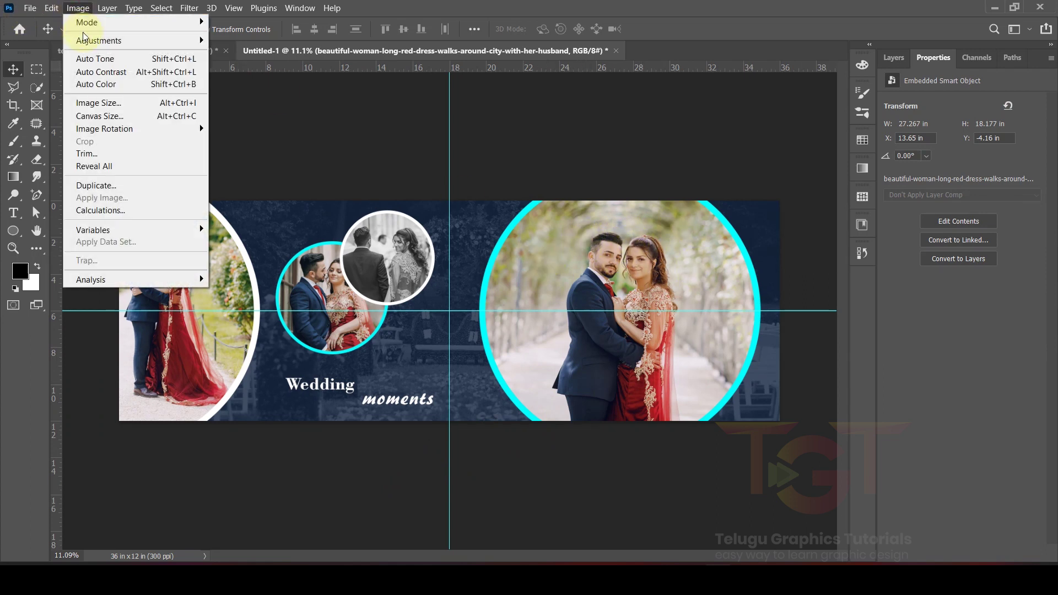
pyautogui.moveTo(95, 40)
pyautogui.click(242, 54)
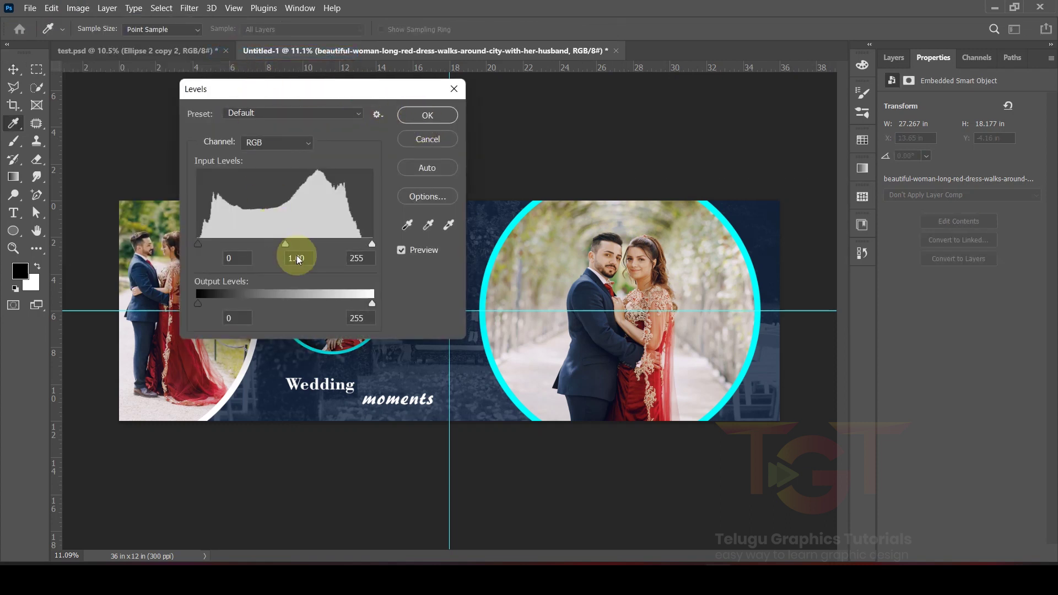
pyautogui.moveTo(183, 233); pyautogui.dragTo(196, 229)
pyautogui.click(324, 105)
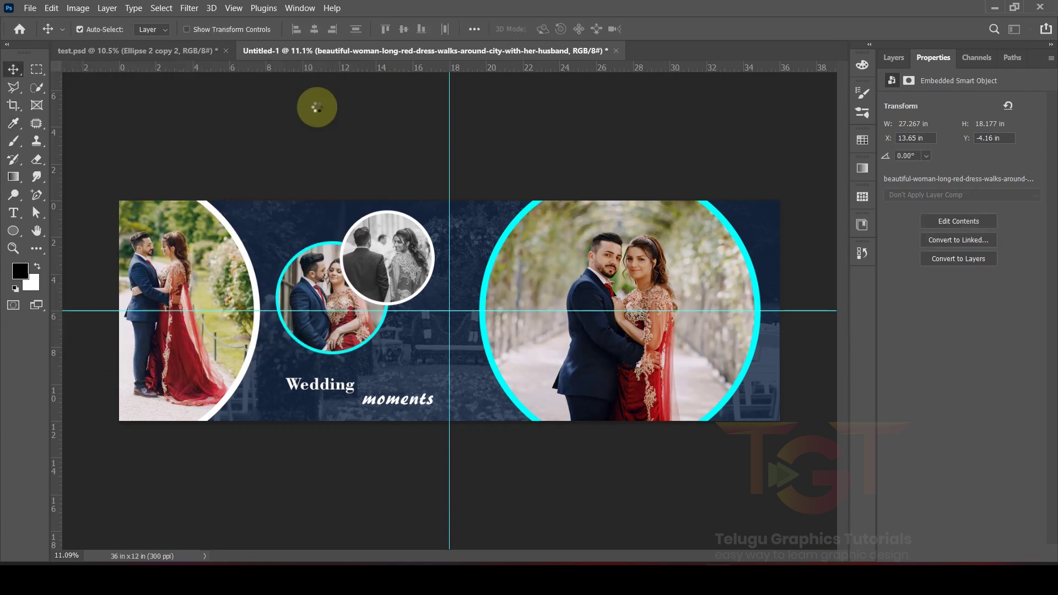
# Save the document in Photoshop PSD format as "wedding design" in the 162 folder
pyautogui.click(33, 9)
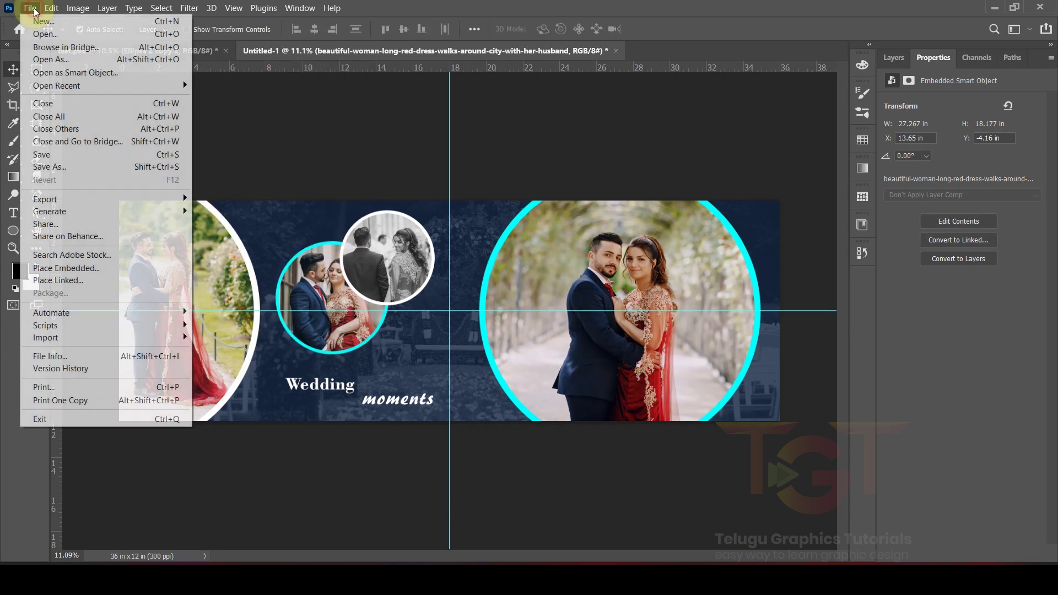
pyautogui.click(36, 153)
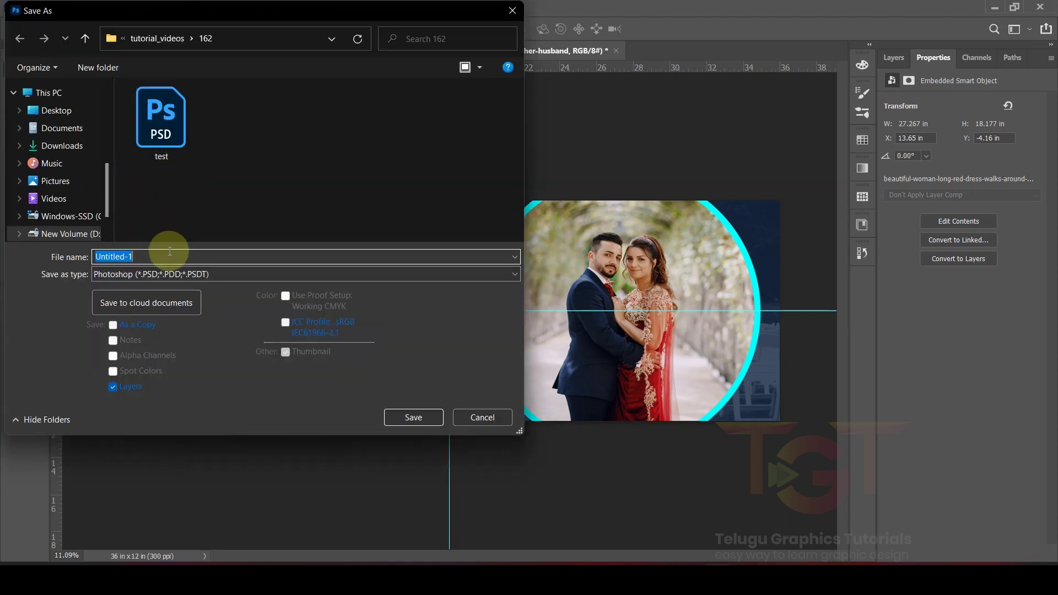
pyautogui.write('wedding design')
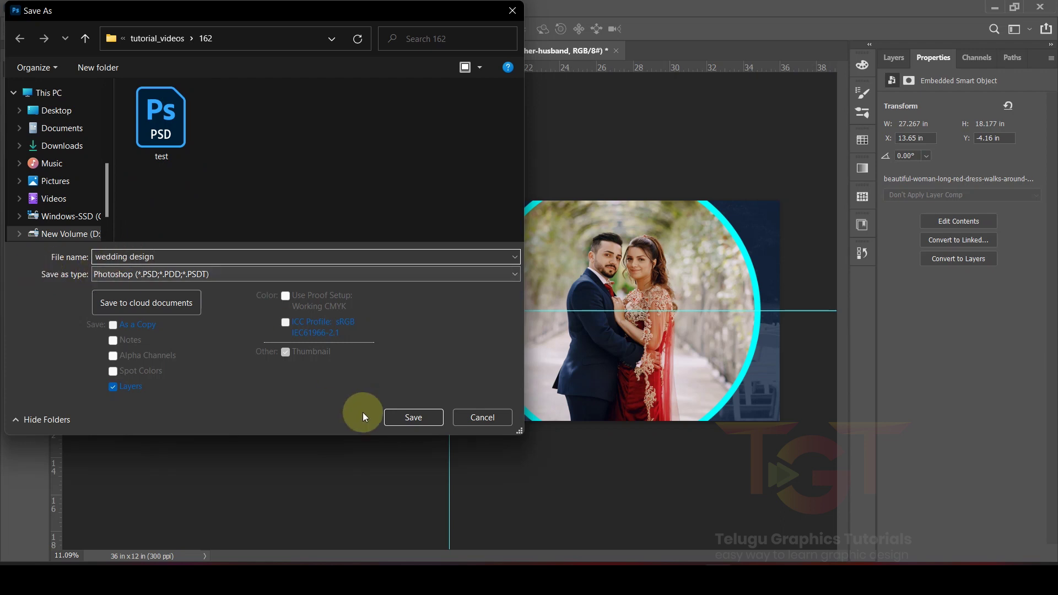
pyautogui.click(405, 418)
pyautogui.click(679, 156)
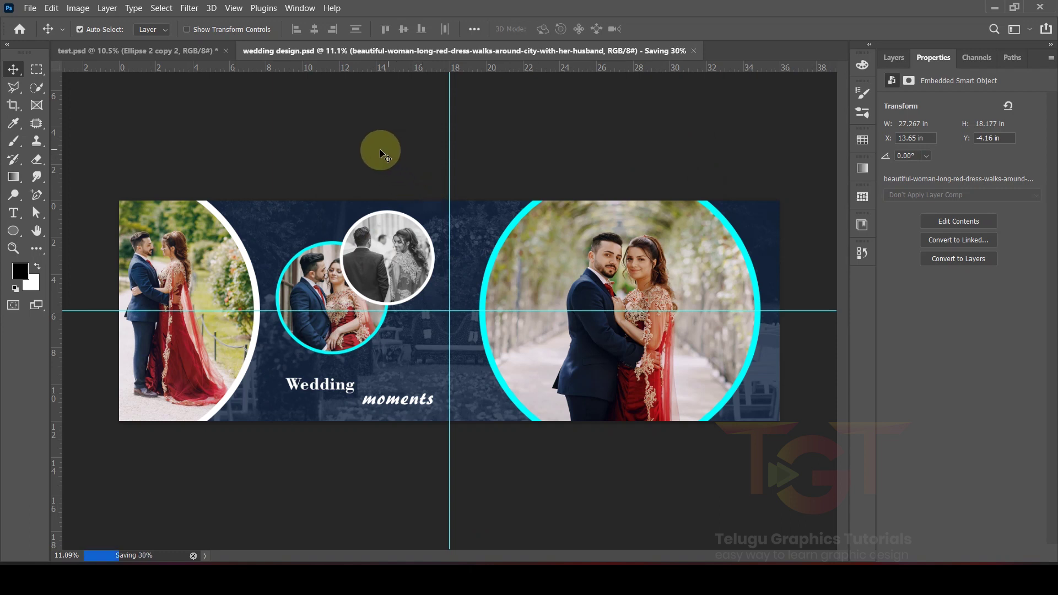
# Save a JPEG copy of the spread as "wedding design" in the 162 folder at Maximum quality 12
pyautogui.click(30, 9)
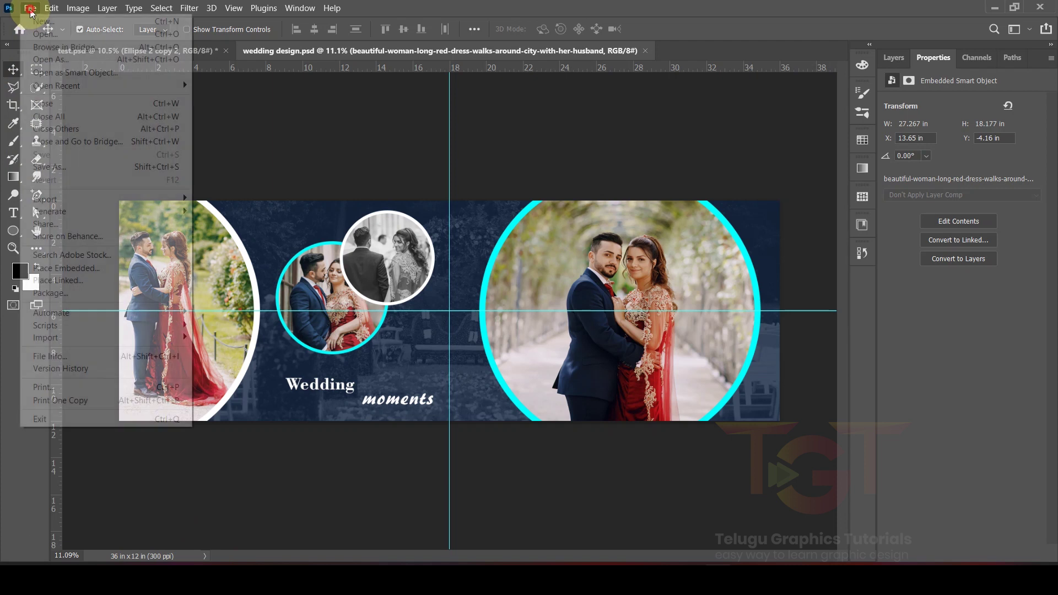
pyautogui.click(52, 166)
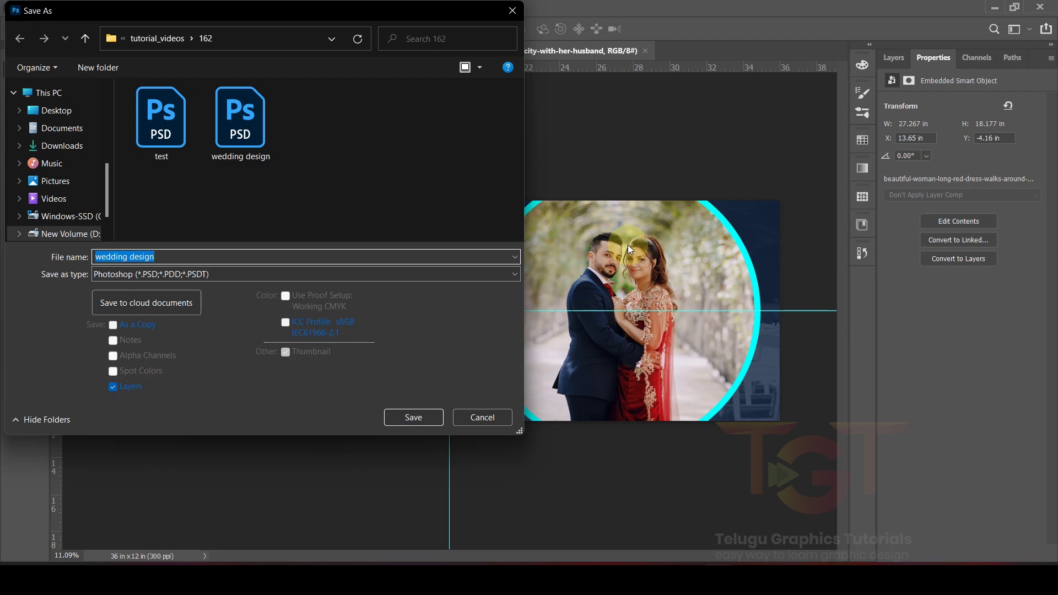
pyautogui.click(123, 277)
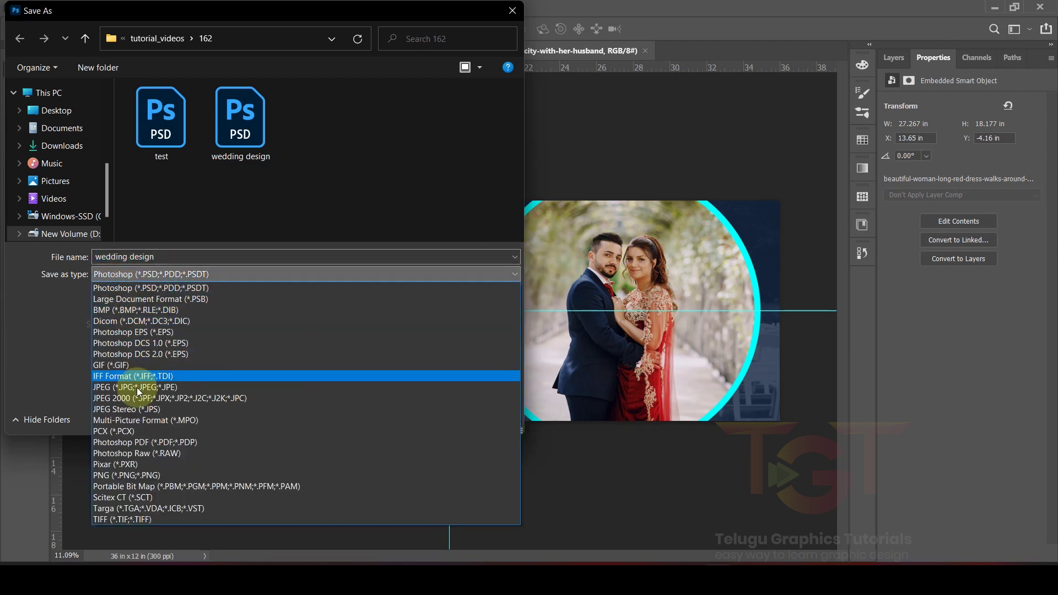
pyautogui.click(134, 388)
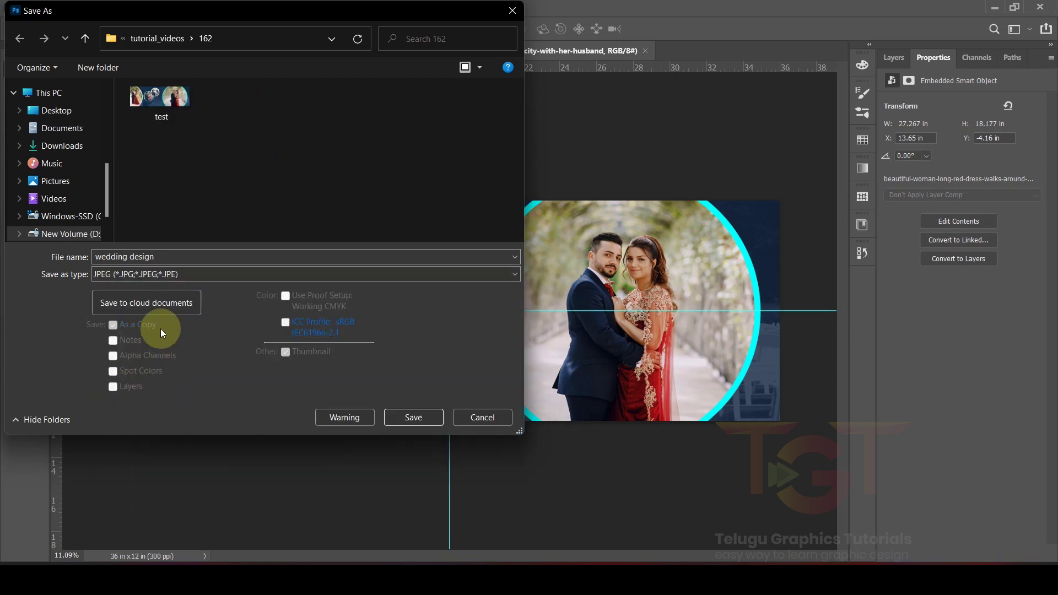
pyautogui.click(414, 418)
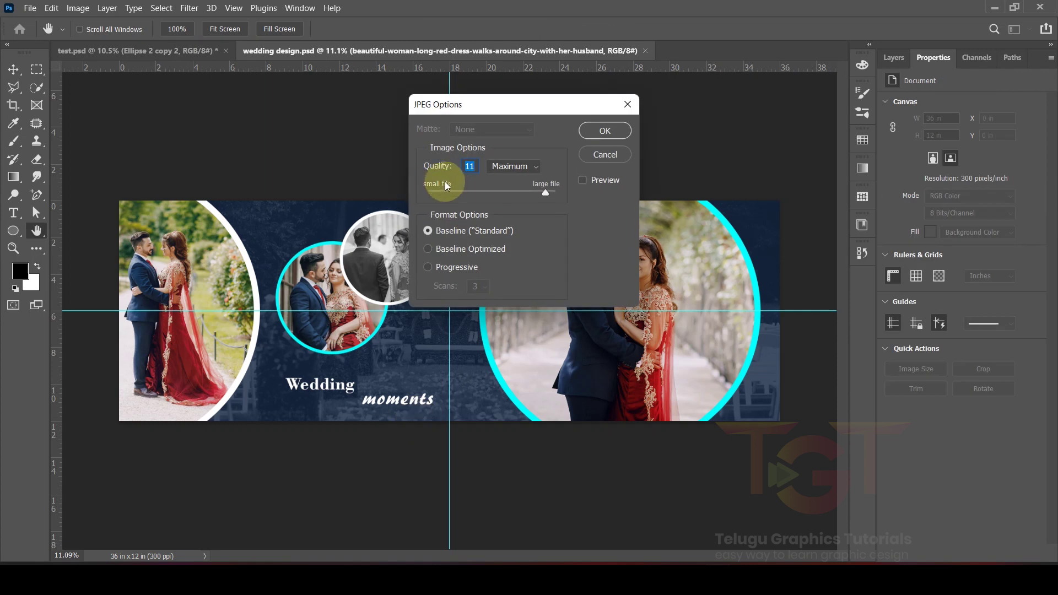
pyautogui.moveTo(542, 191); pyautogui.dragTo(561, 190)
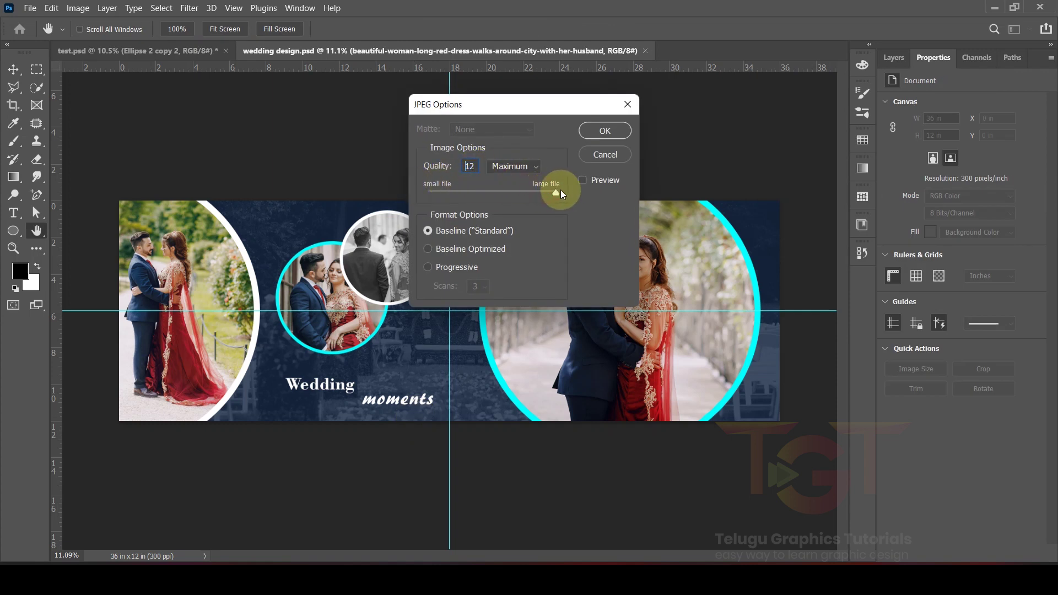
pyautogui.click(603, 130)
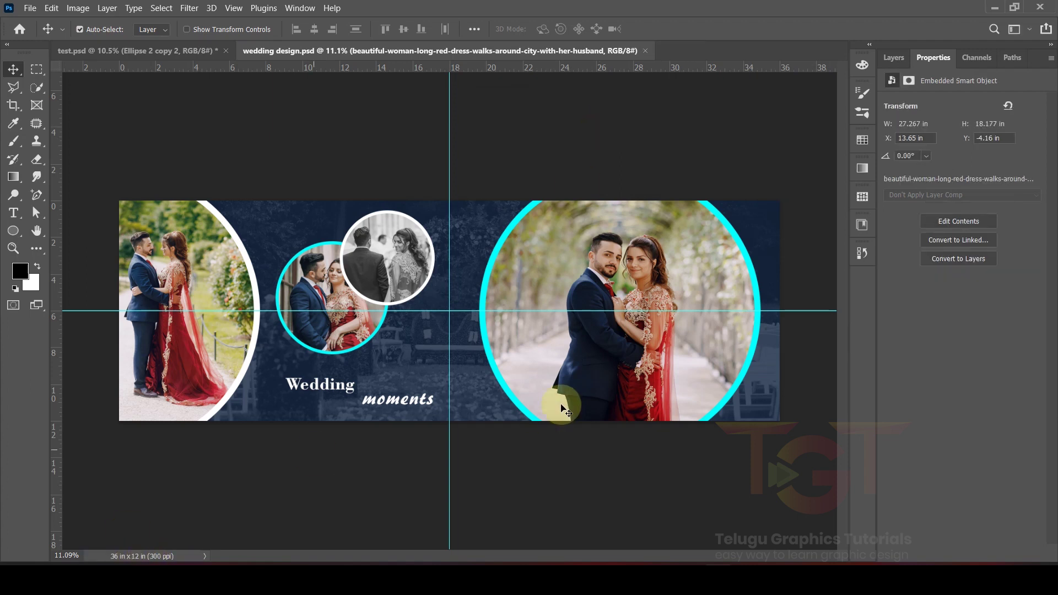
# Switch to File Explorer and open the exported "wedding design" JPEG from the 162 folder
pyautogui.click(535, 576)
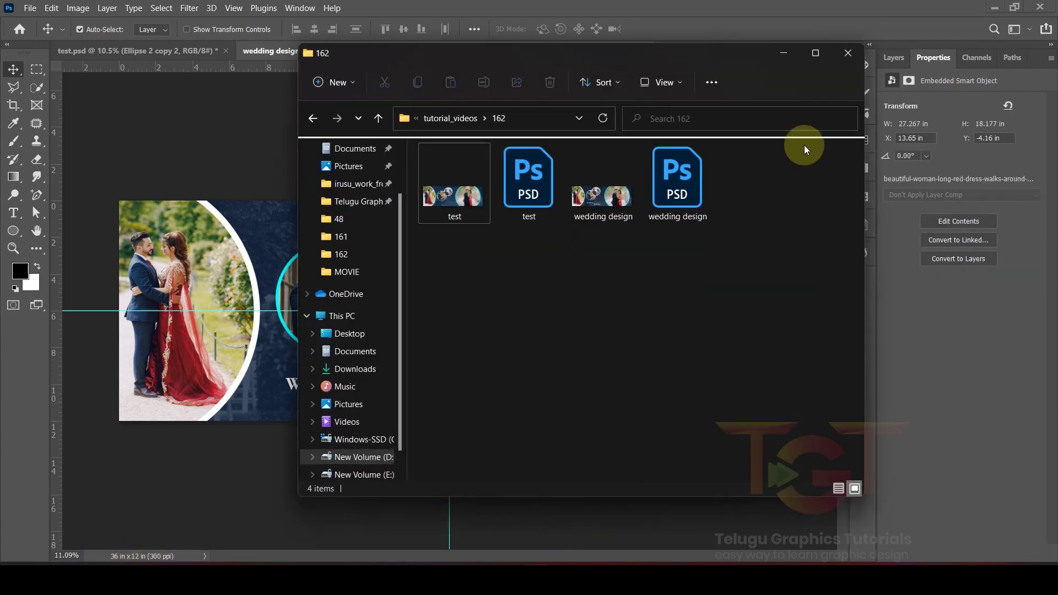
pyautogui.click(814, 59)
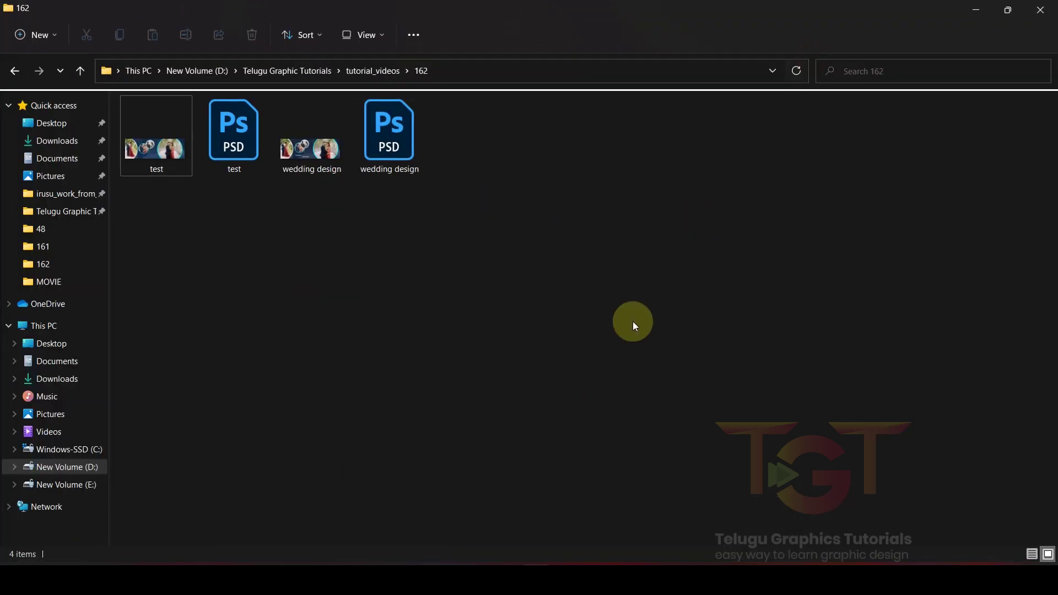
pyautogui.click(322, 160)
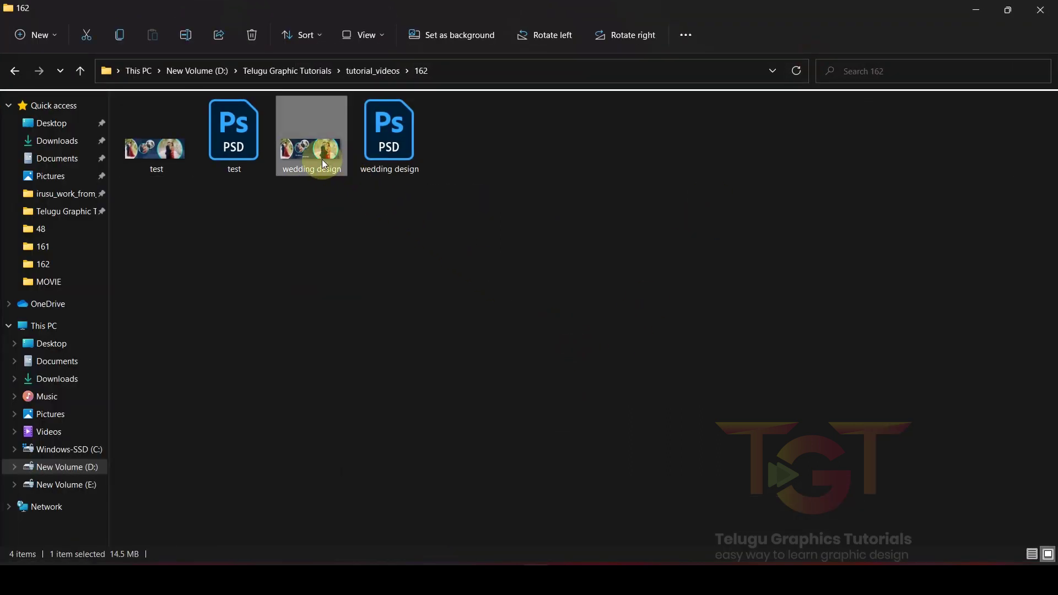
pyautogui.doubleClick(324, 163)
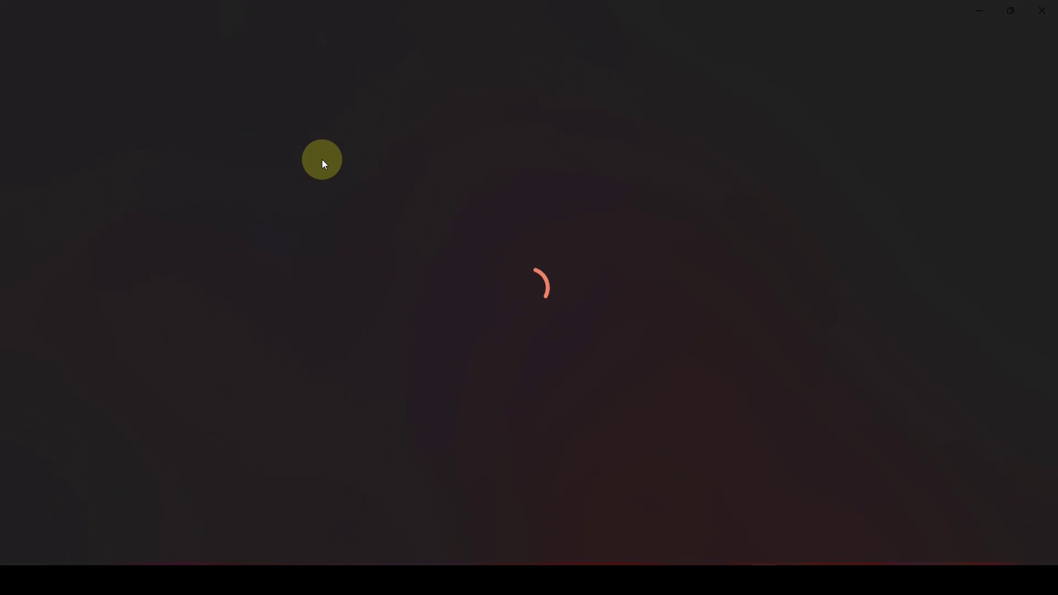